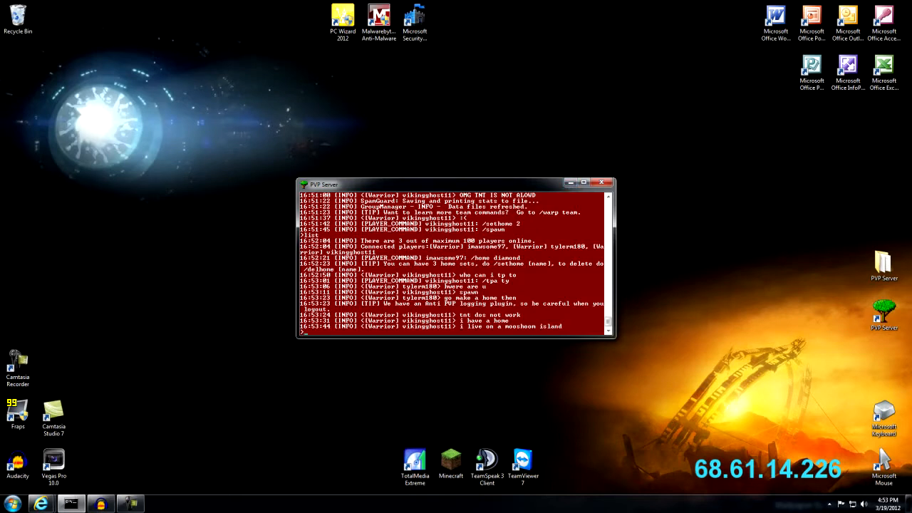
- Clear the server console off the desktop and open Internet Explorer in a maximized window
left_click(570, 183)
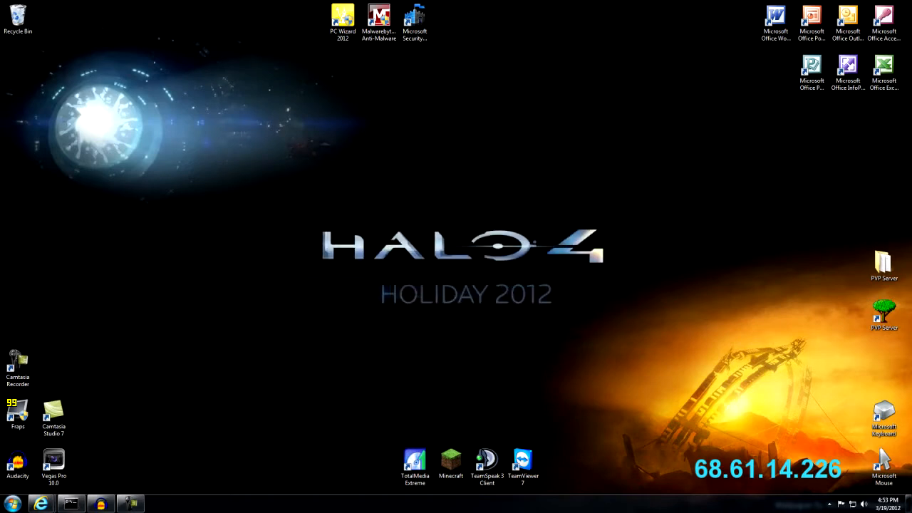
right_click(41, 504)
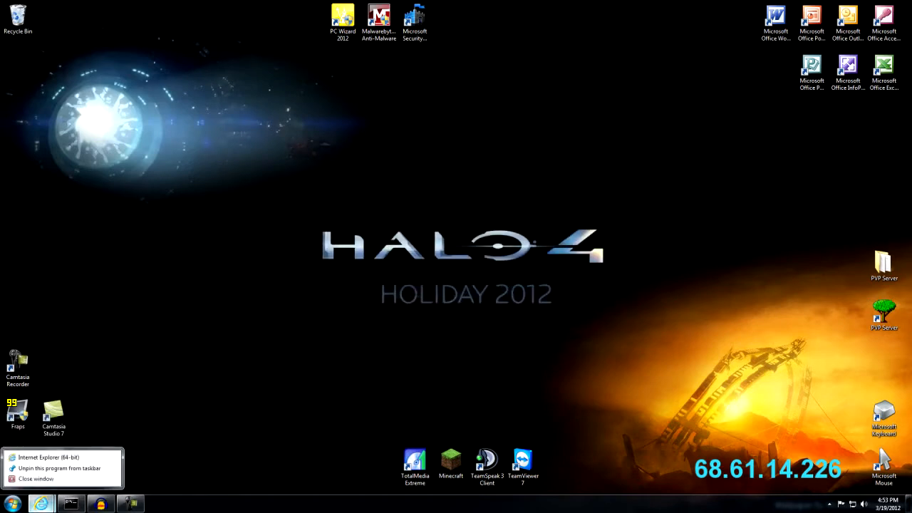
right_click(42, 504)
left_click(55, 467)
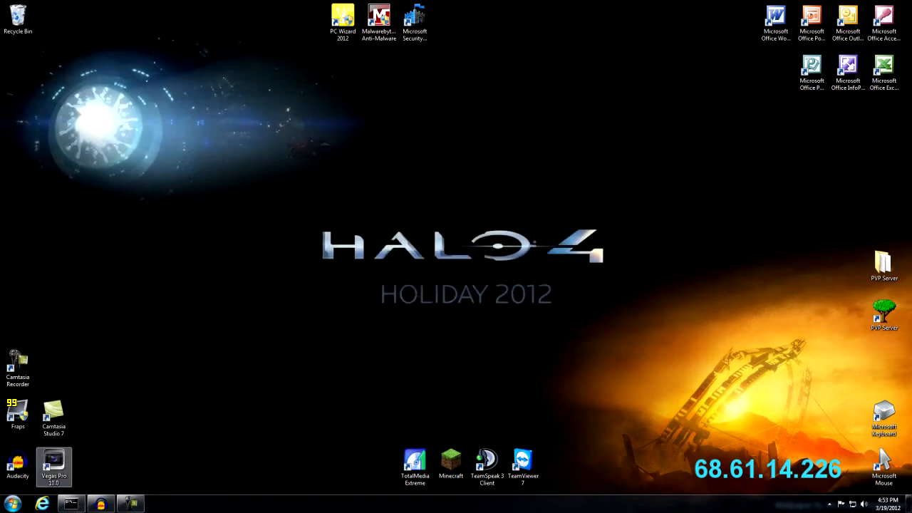
left_click(42, 504)
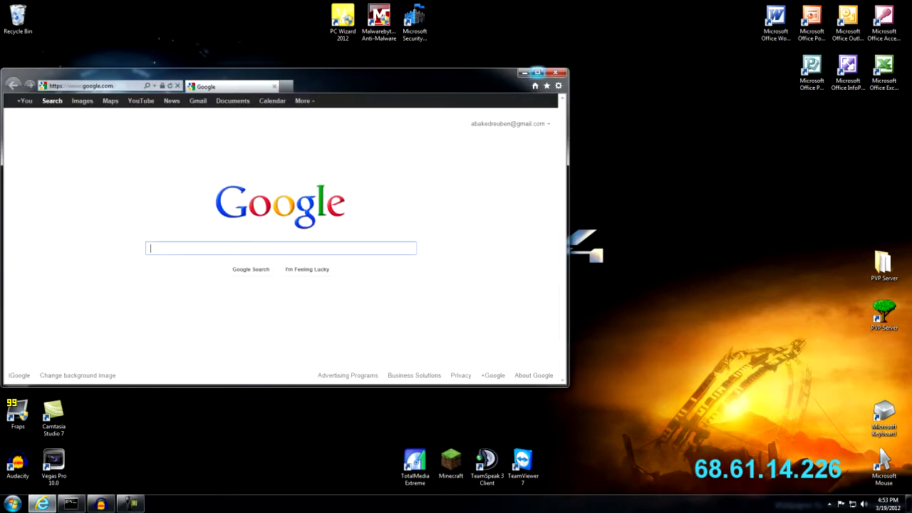
left_click(538, 72)
left_click(142, 18)
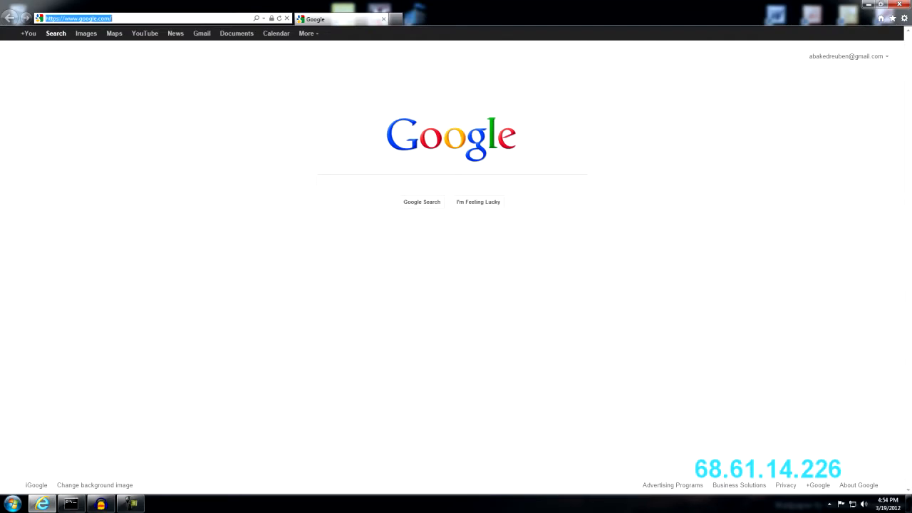
type("www.bukkit.org/")
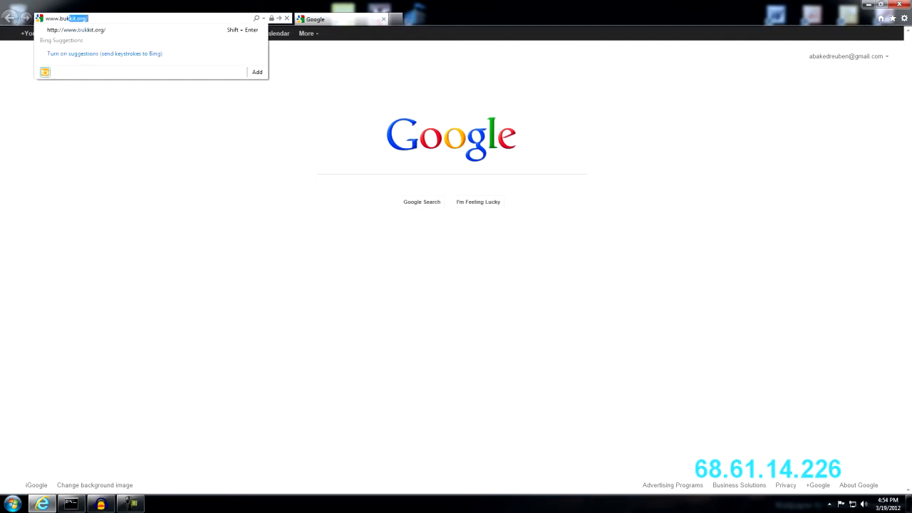
key("Return")
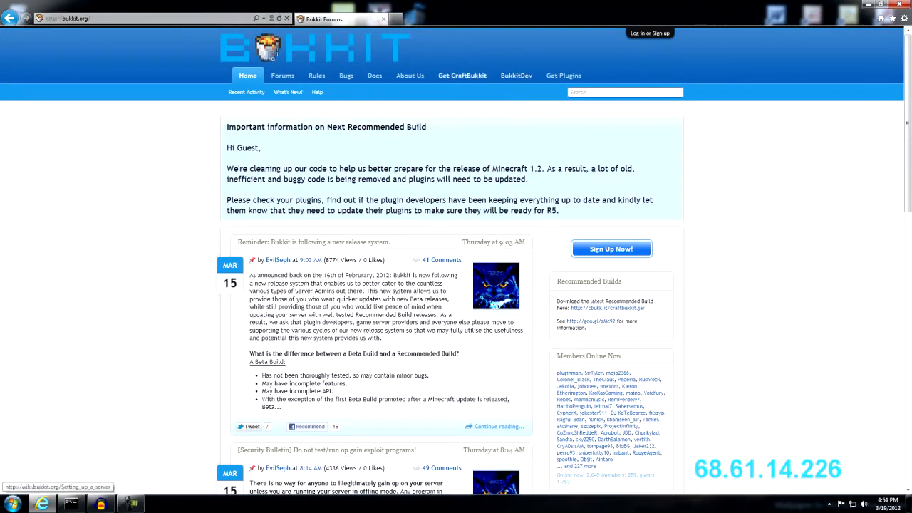
left_click(463, 76)
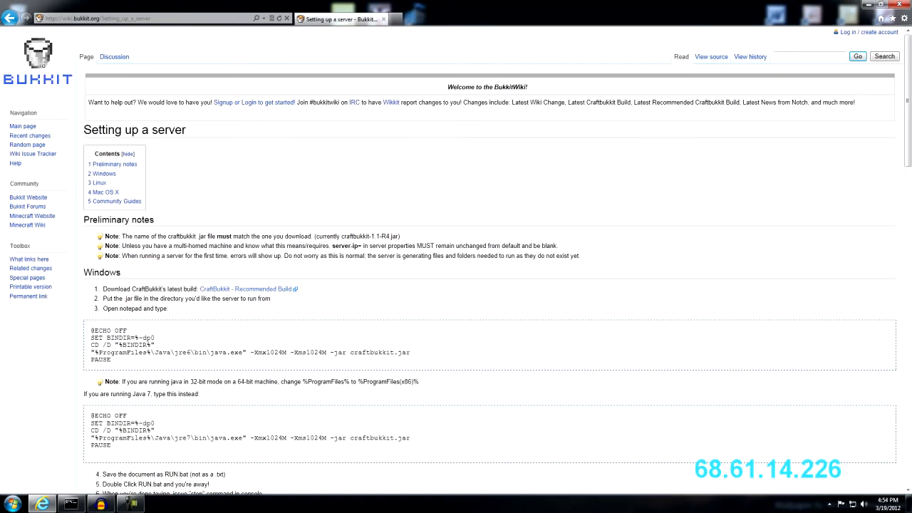
- Create a folder named Tutorial on the desktop and open it
left_click(867, 4)
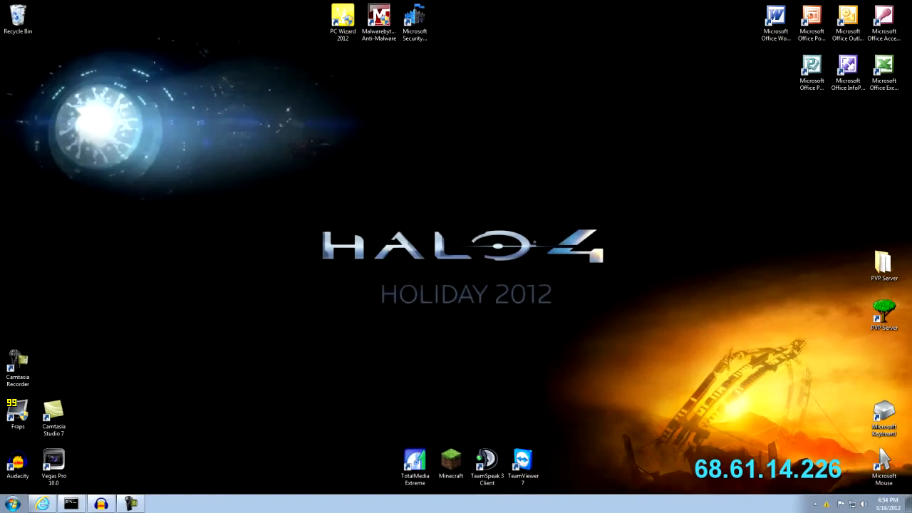
right_click(420, 281)
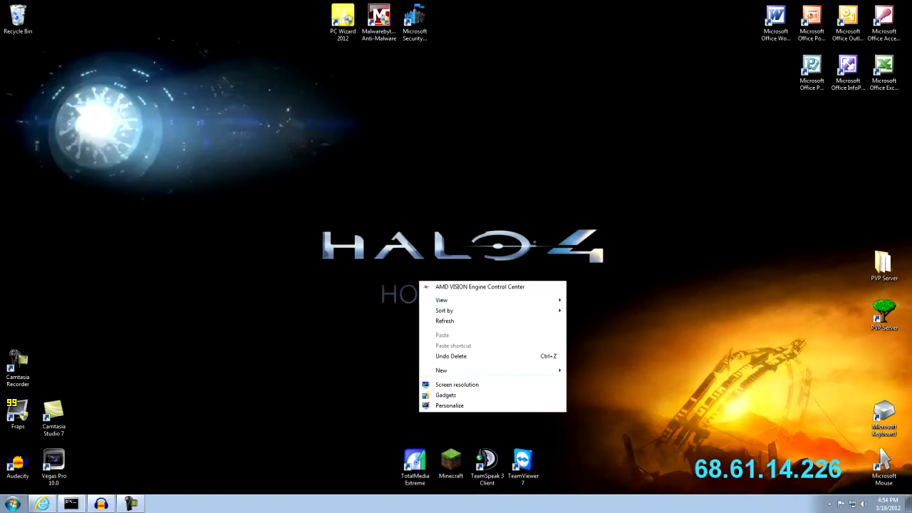
mouse_move(492, 369)
left_click(588, 371)
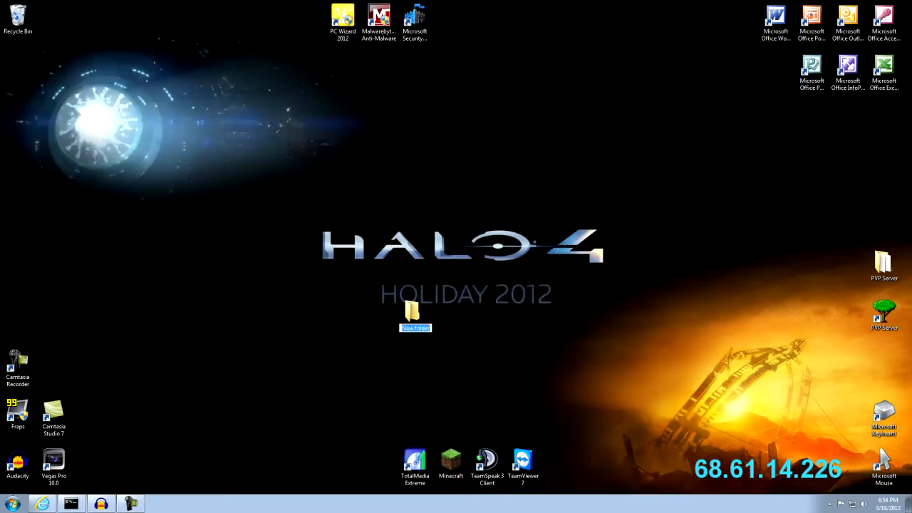
type("Tutorial")
key("Return")
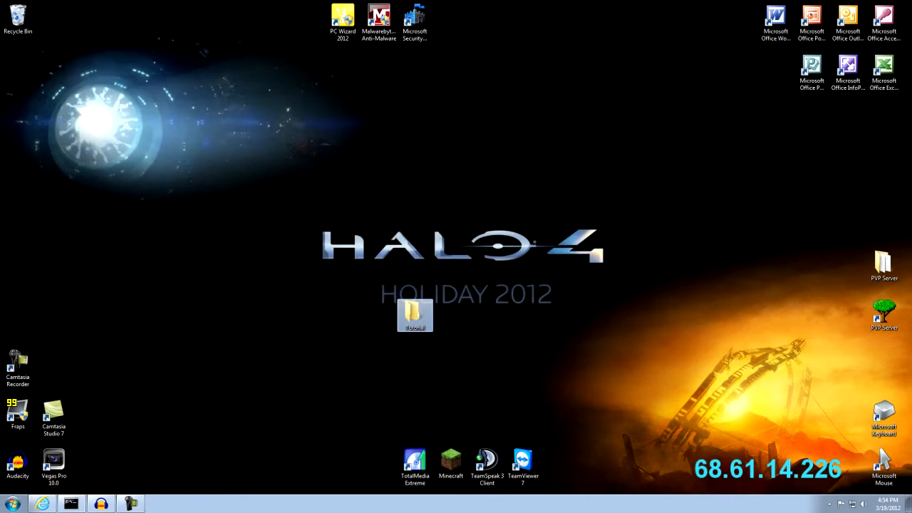
key("Return")
- Copy the craftbukkit jar file from the PVP Server folder into the Tutorial folder
double_click(884, 264)
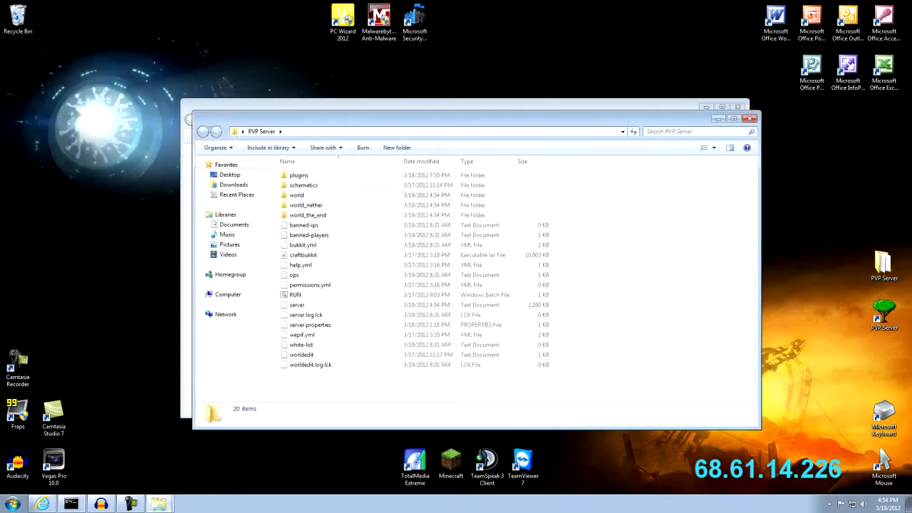
right_click(313, 255)
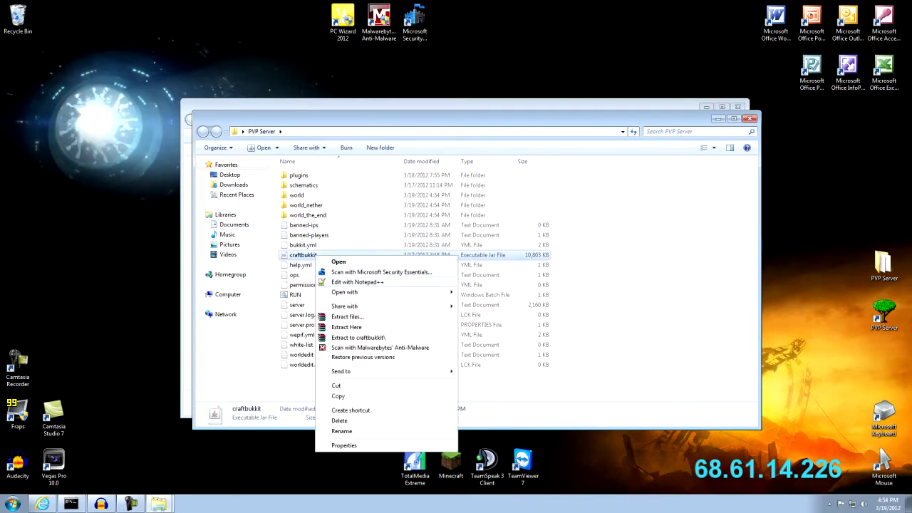
left_click(339, 397)
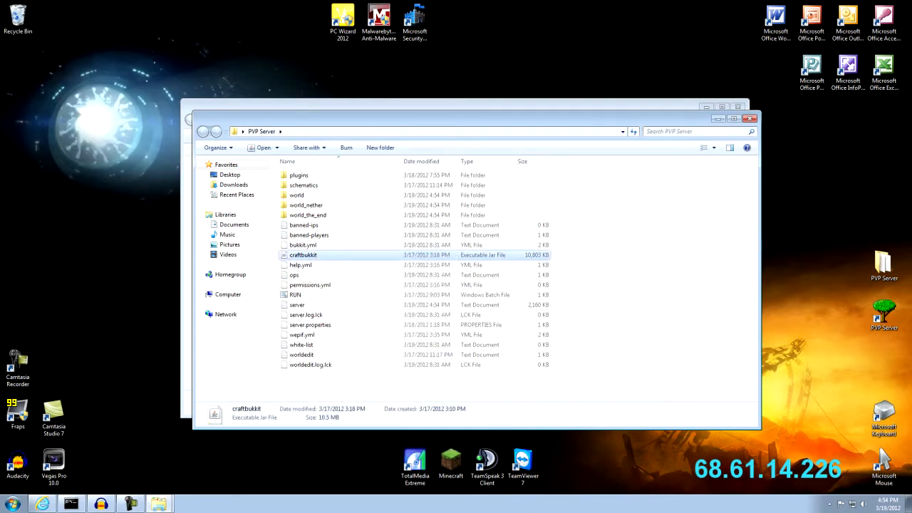
left_click(750, 119)
right_click(329, 223)
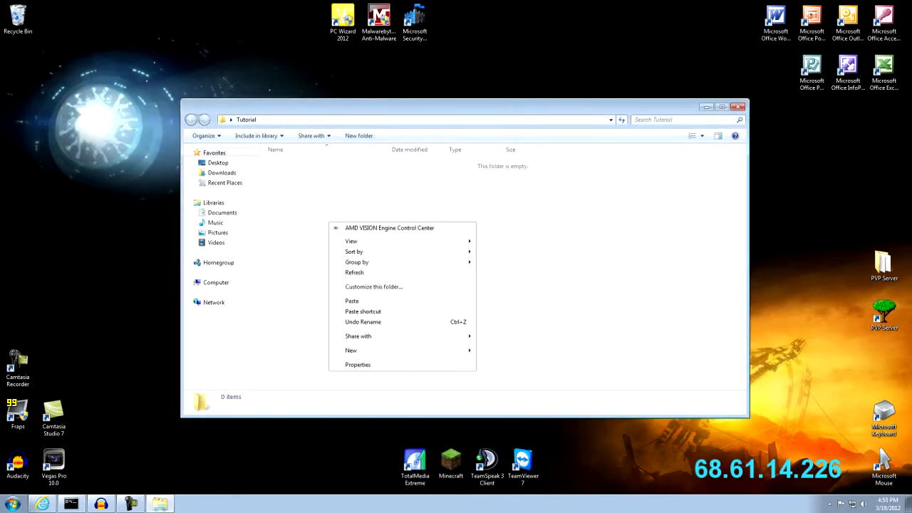
left_click(352, 301)
left_click(363, 298)
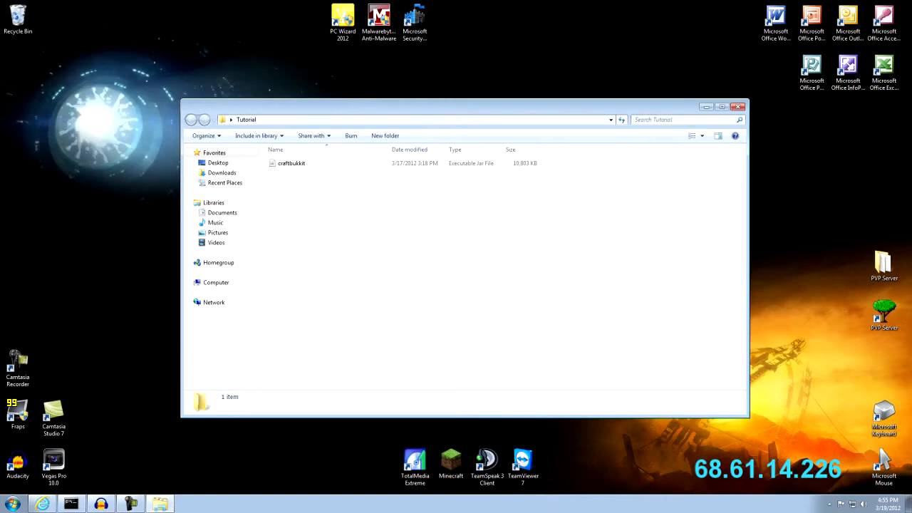
- Examine the Windows startup scripts for Java 6 and Java 7 and the 32-bit Java note on the Bukkit wiki page
right_click(343, 218)
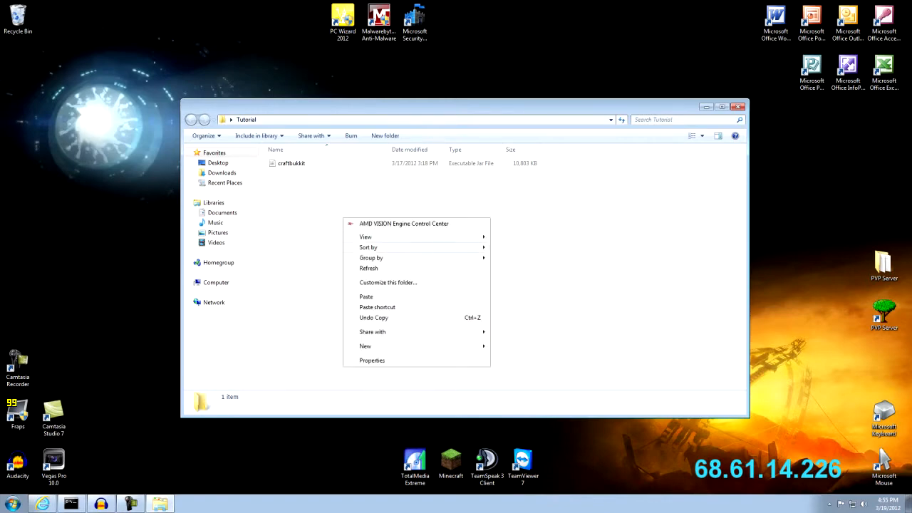
left_click(128, 442)
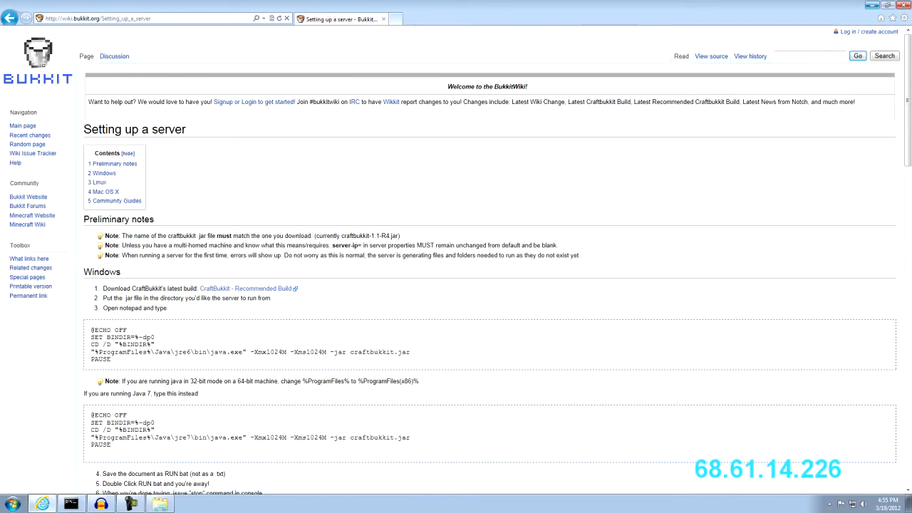
scroll(456, 261, "down", 3)
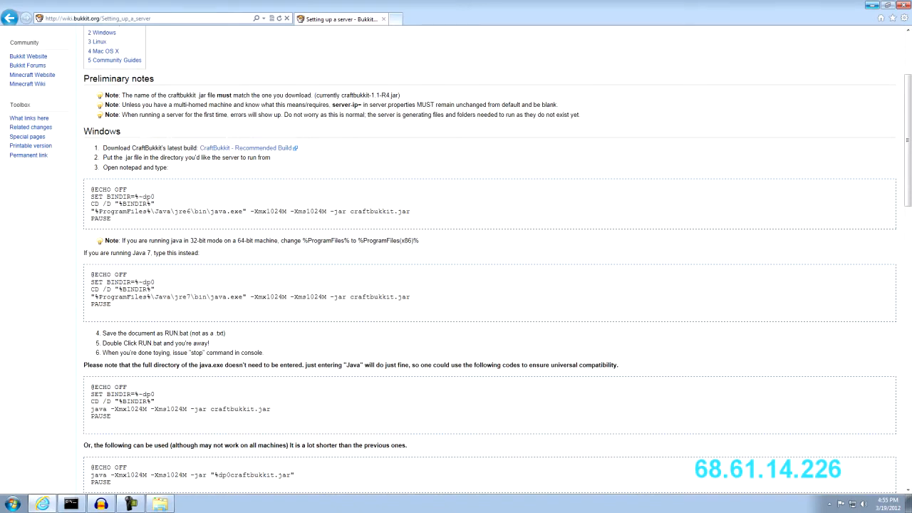
left_click_drag(90, 188, 118, 229)
left_click_drag(90, 273, 114, 311)
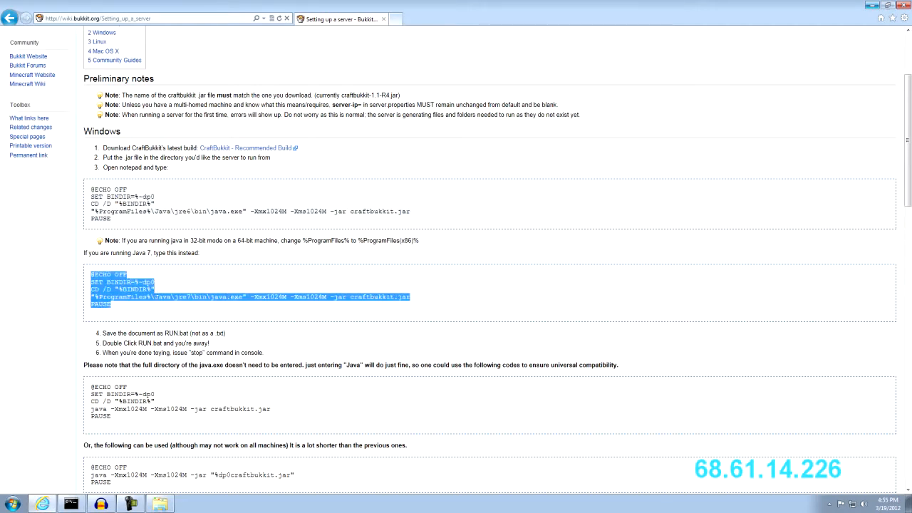
left_click(114, 311)
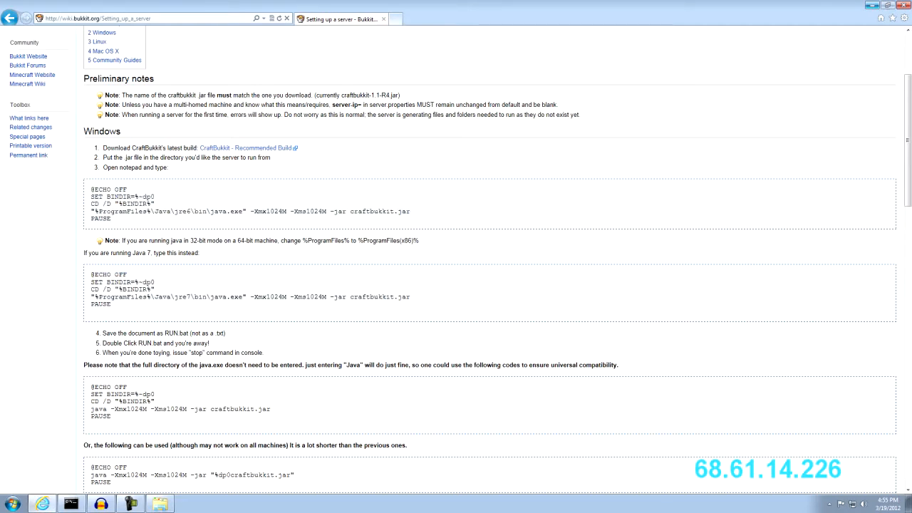
left_click_drag(93, 188, 118, 229)
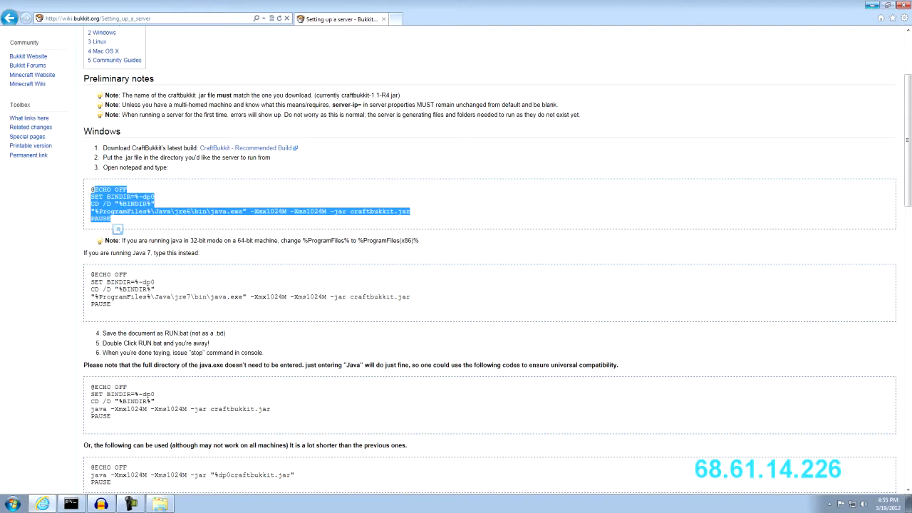
left_click_drag(94, 274, 98, 322)
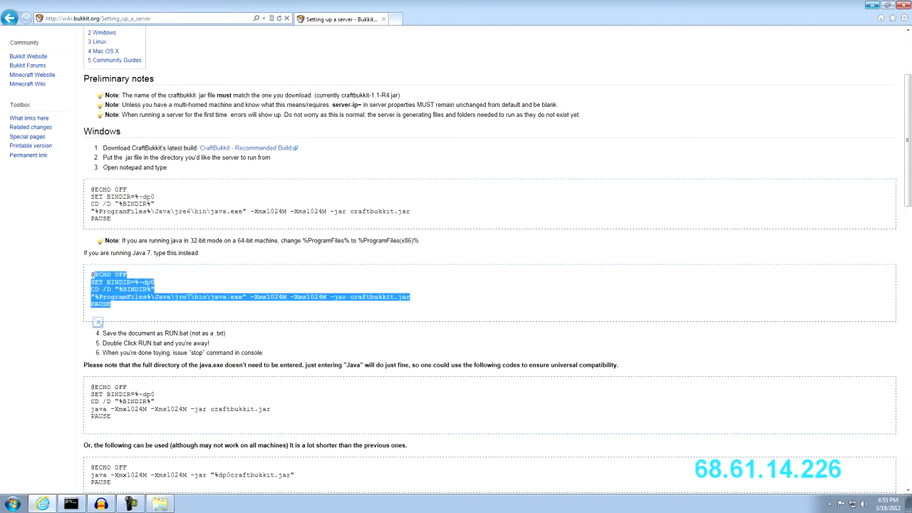
left_click(114, 312)
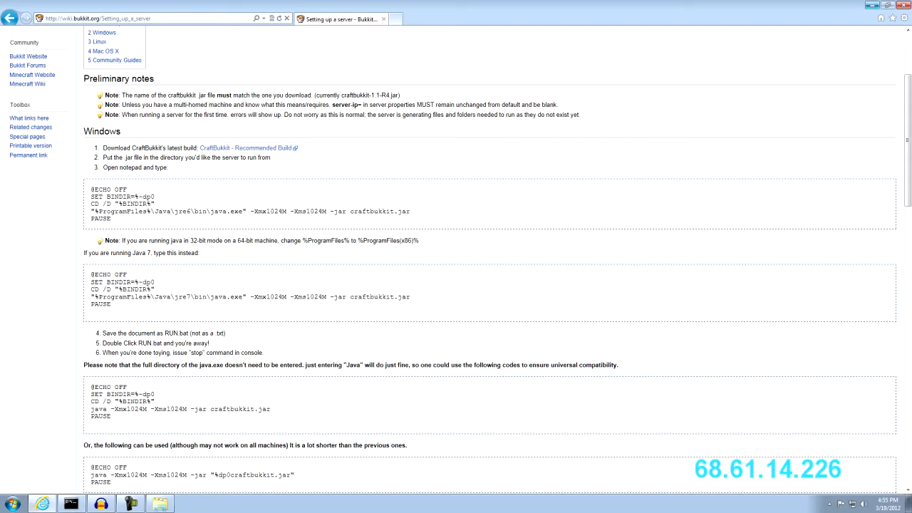
left_click_drag(122, 240, 199, 253)
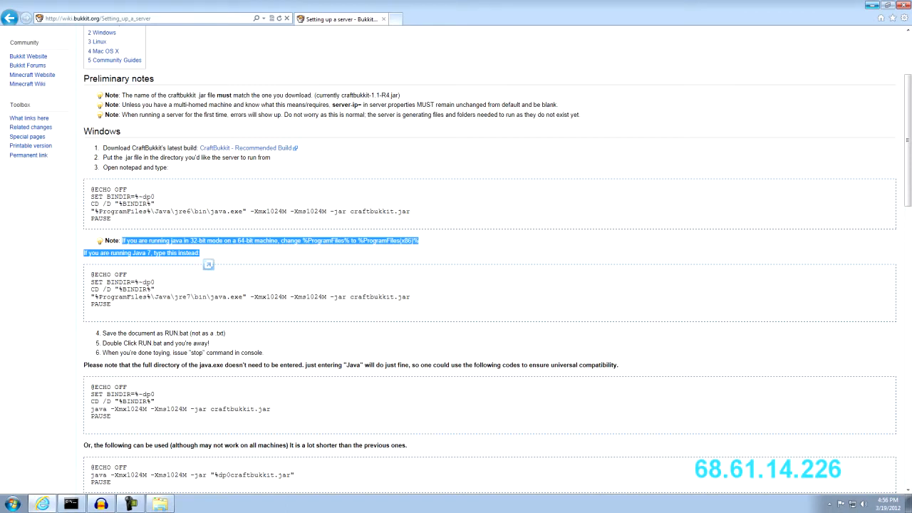
- Copy the first Windows startup script, the one using the jre6 path, from the wiki page
left_click_drag(91, 189, 111, 219)
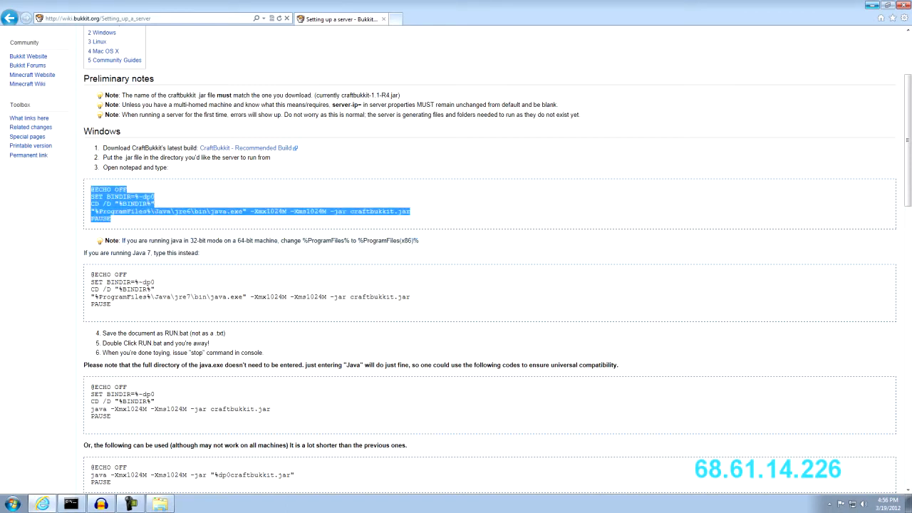
right_click(124, 205)
left_click(146, 220)
- Create a new text document in the Tutorial folder, keeping its default name
left_click(160, 503)
right_click(430, 301)
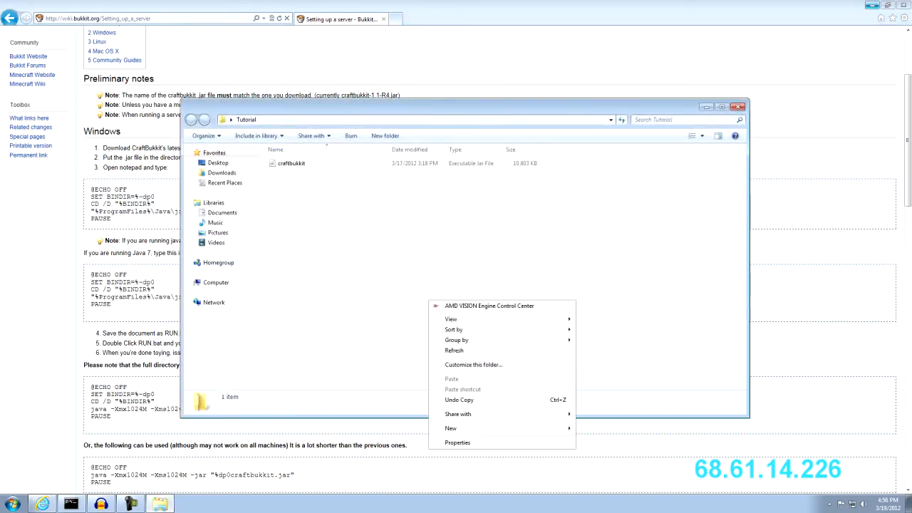
mouse_move(499, 428)
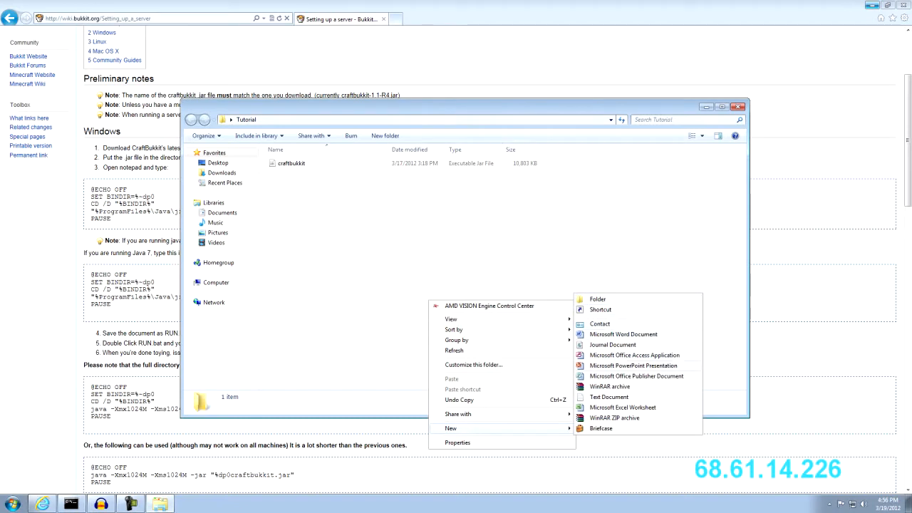
left_click(609, 397)
left_click(577, 324)
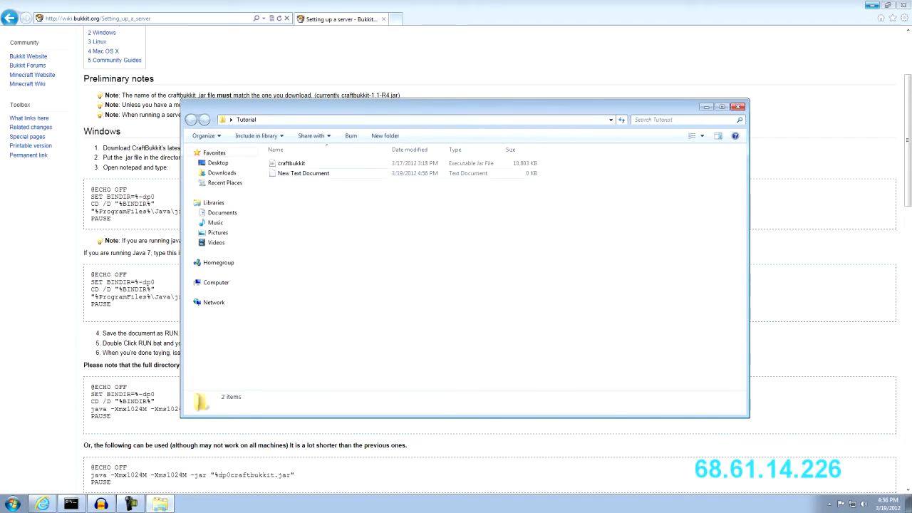
- Open the new text document in Notepad++ and paste the copied jre6 startup script into it
double_click(303, 173)
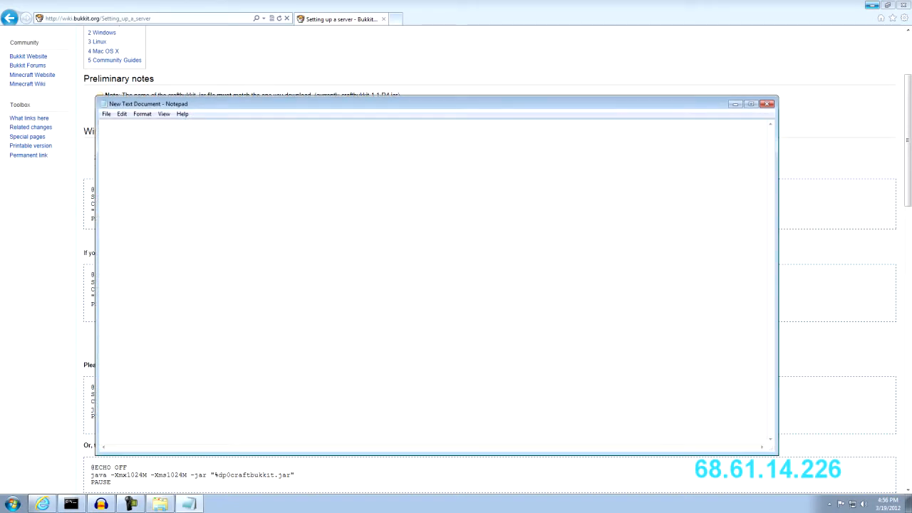
key("alt+F4")
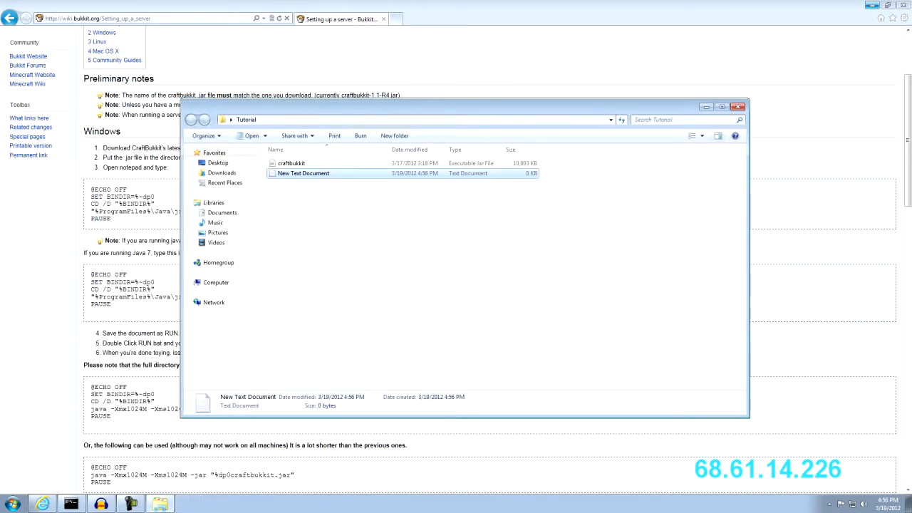
right_click(311, 174)
left_click(354, 218)
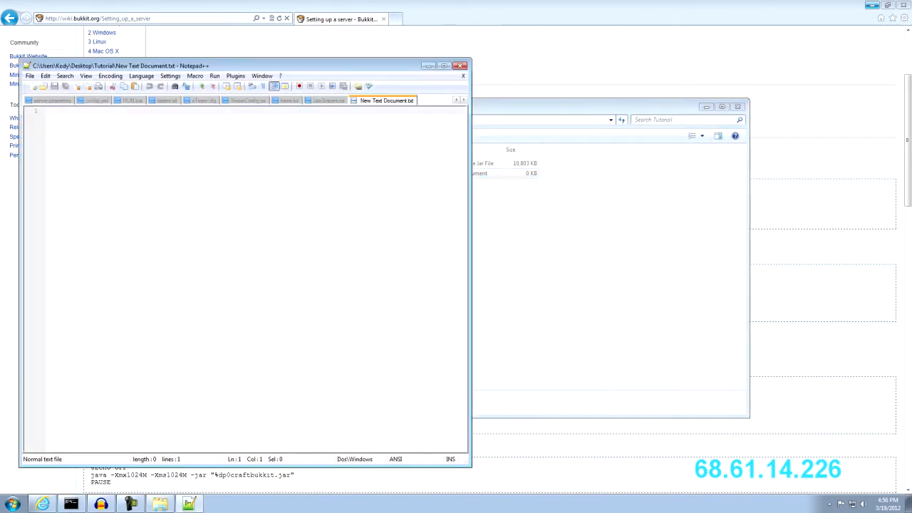
right_click(438, 191)
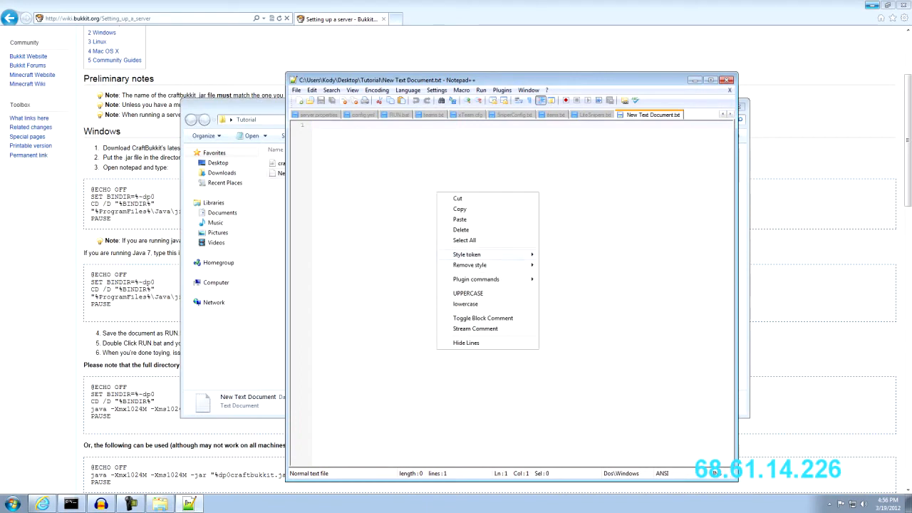
left_click(456, 217)
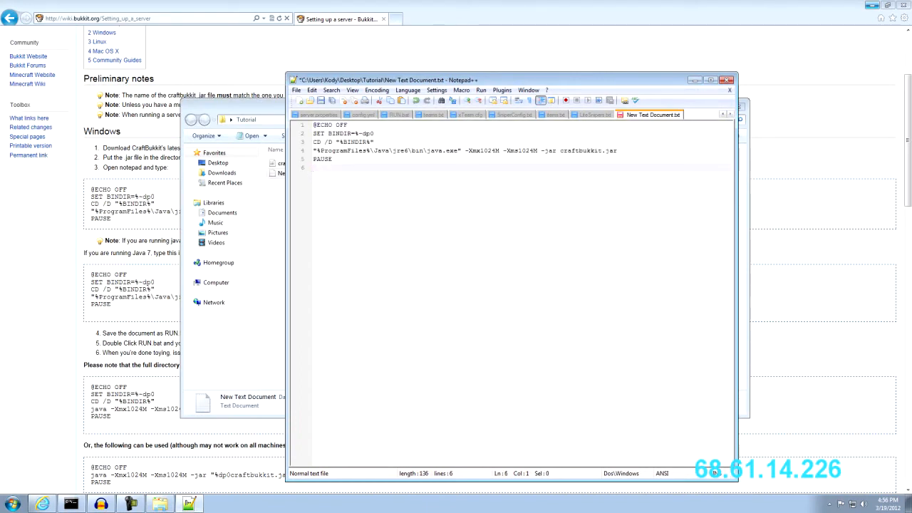
- Compare the script's jar name with the craftbukkit file in the Tutorial folder and examine the script's -Xmx1024M memory argument
left_click_drag(617, 151, 560, 150)
left_click_drag(527, 80, 627, 67)
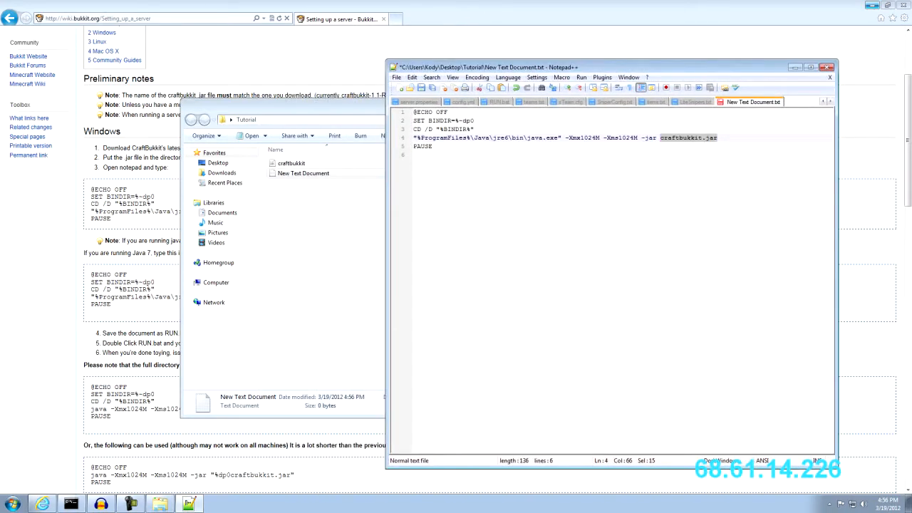
left_click(698, 138)
key("Right")
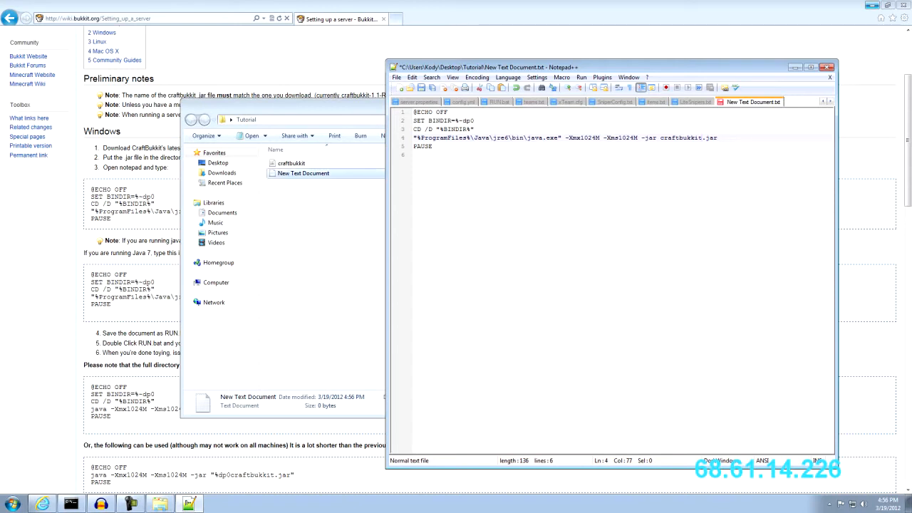
left_click(293, 163)
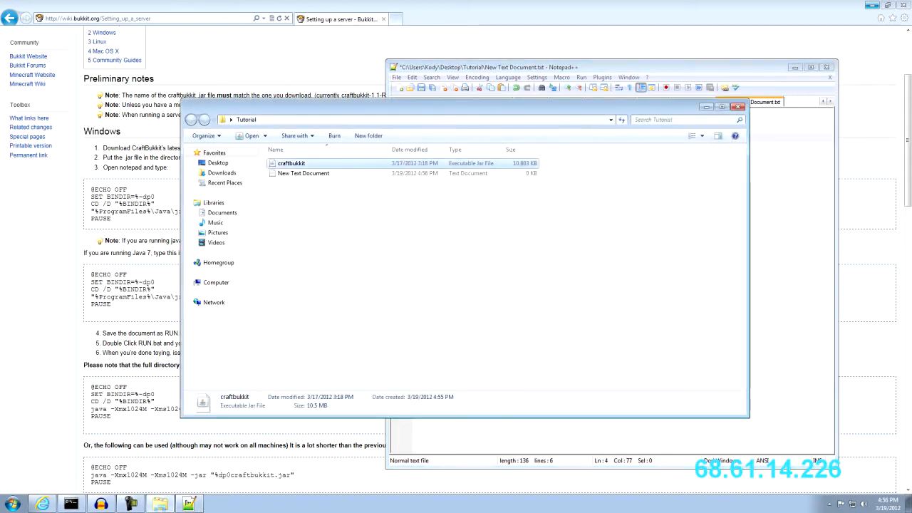
key("alt+Tab")
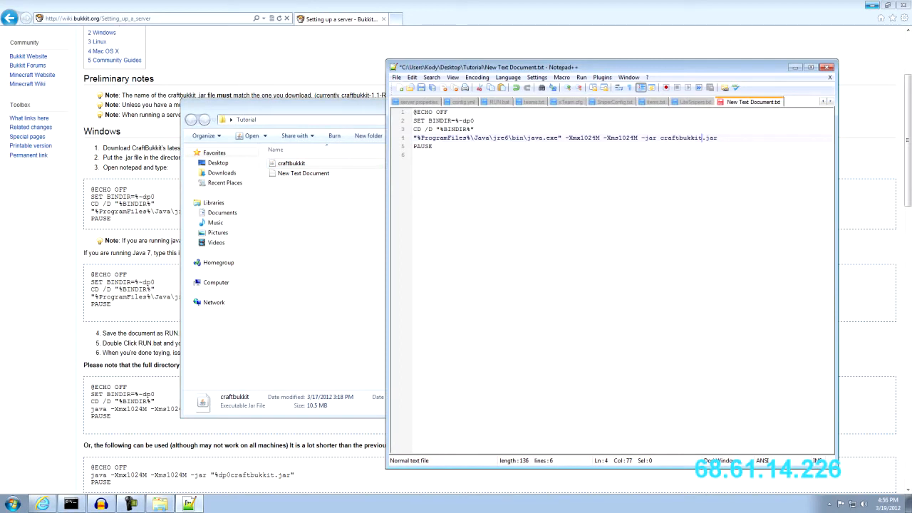
left_click_drag(569, 139, 600, 138)
left_click(415, 154)
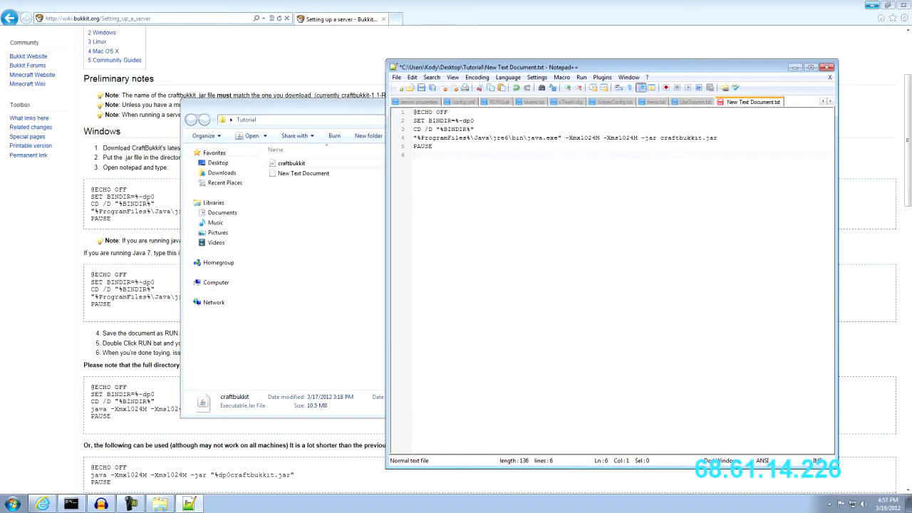
left_click_drag(569, 139, 600, 138)
left_click(600, 146)
left_click(592, 138)
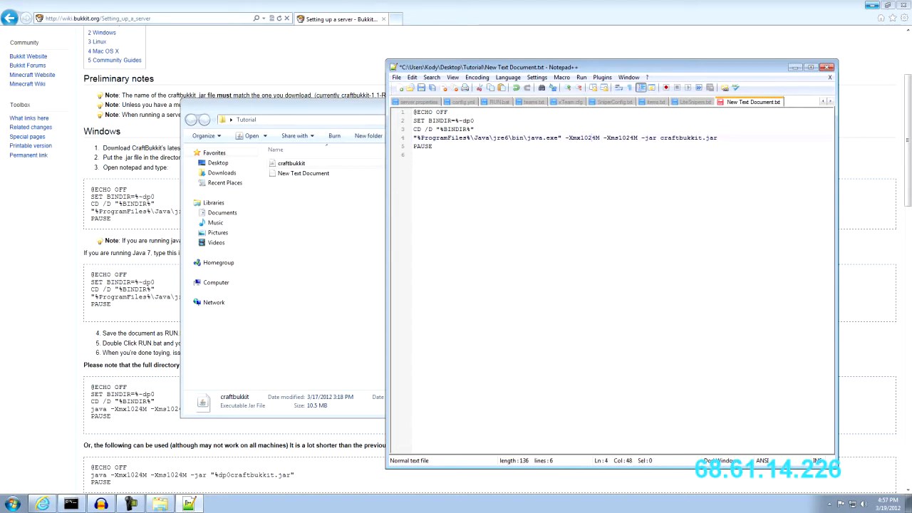
- Save the startup script in the Tutorial folder as Run.bat with the Batch file type and close Notepad++
left_click(396, 77)
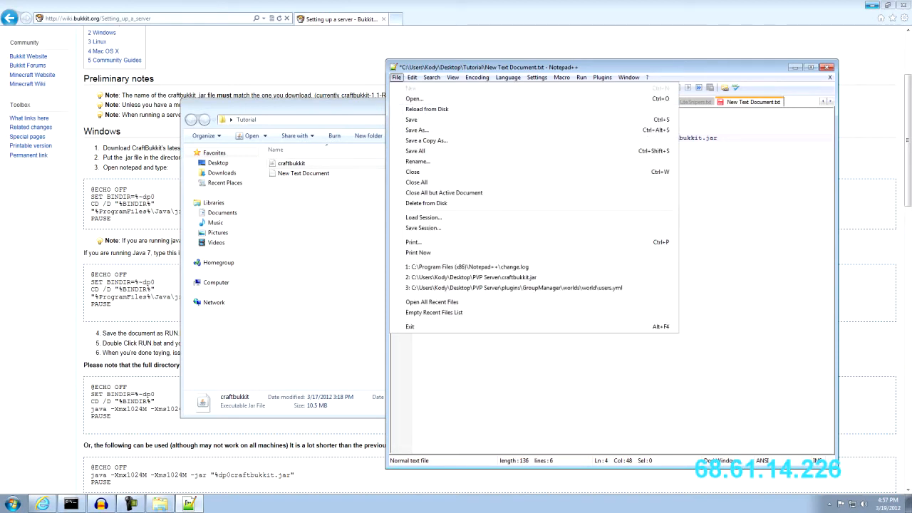
left_click(416, 130)
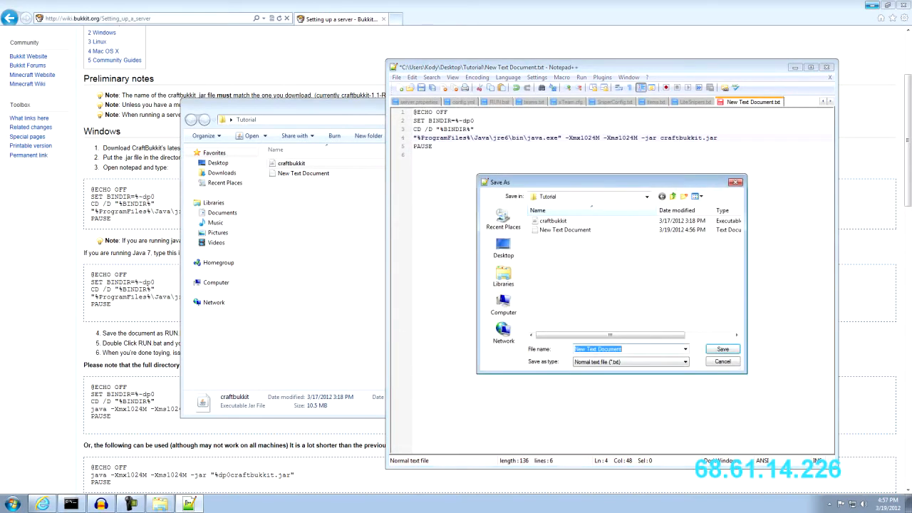
key("BackSpace")
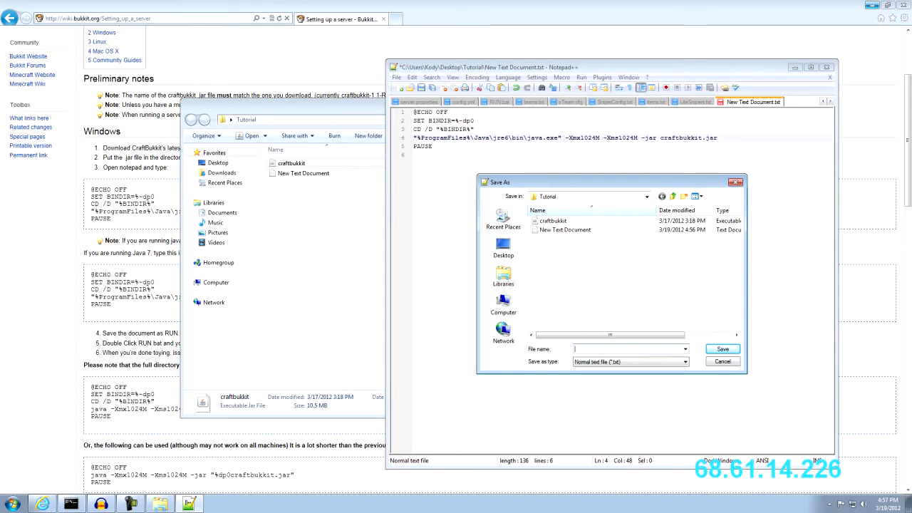
type("RUN.bat")
left_click(642, 361)
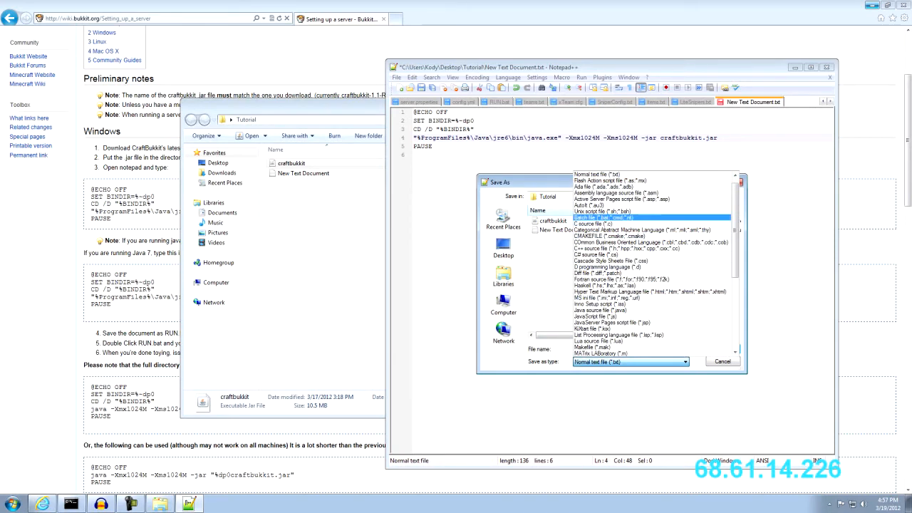
left_click(592, 217)
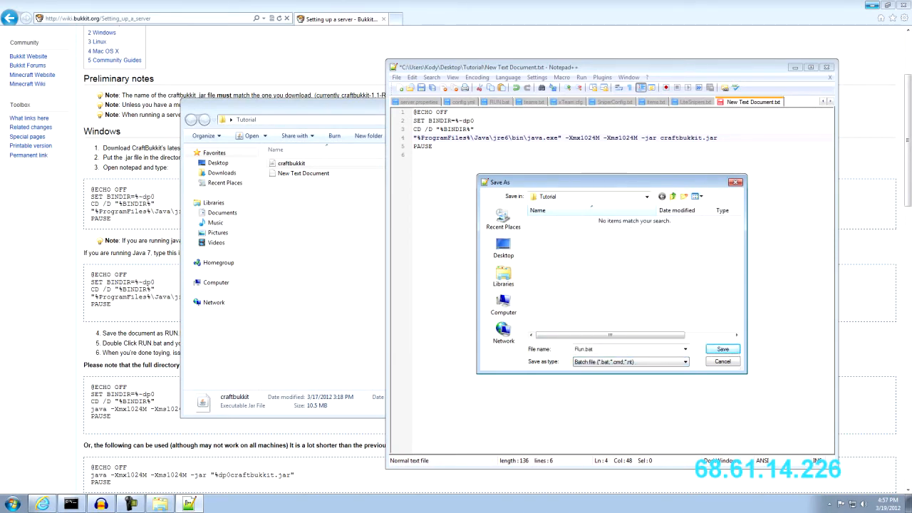
left_click(723, 349)
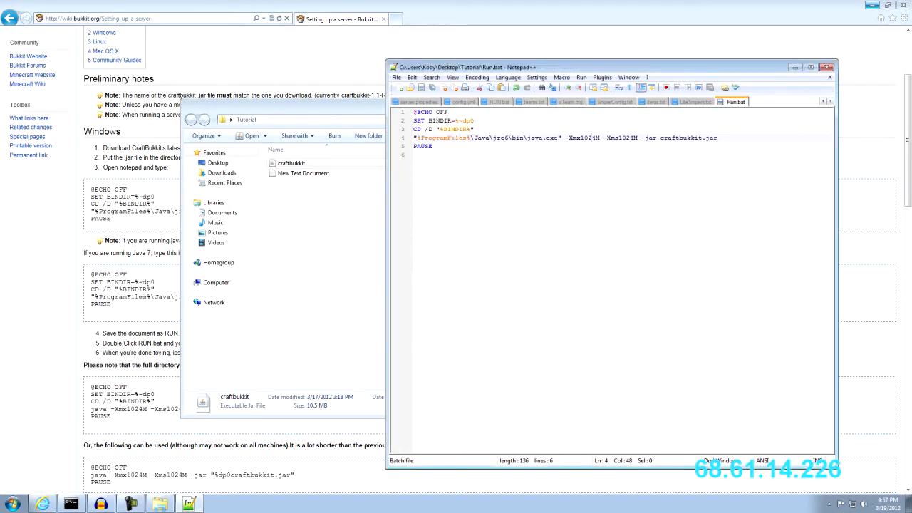
left_click(827, 67)
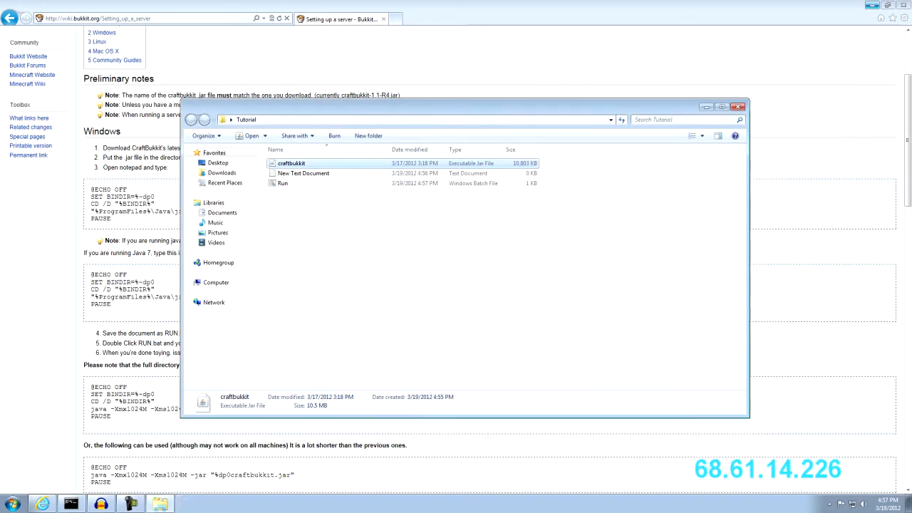
- Delete the leftover New Text Document from the Tutorial folder
left_click(344, 174)
right_click(344, 173)
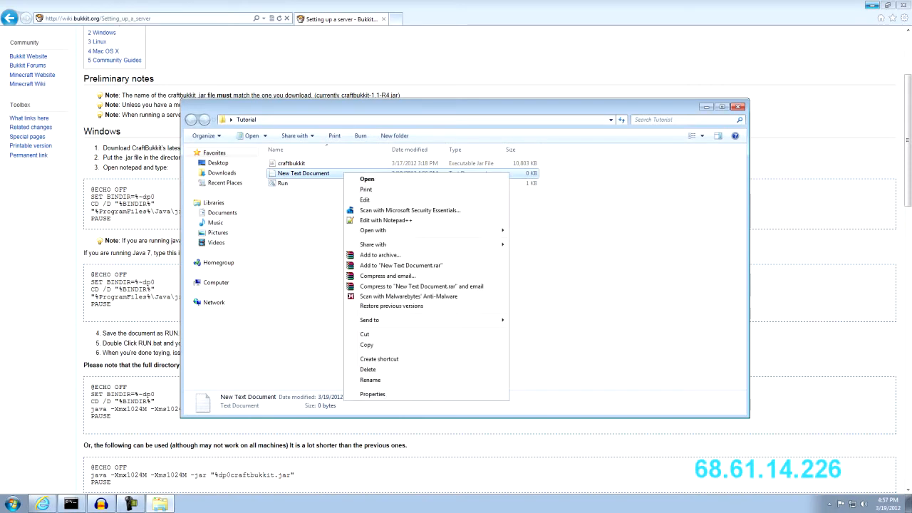
left_click(368, 369)
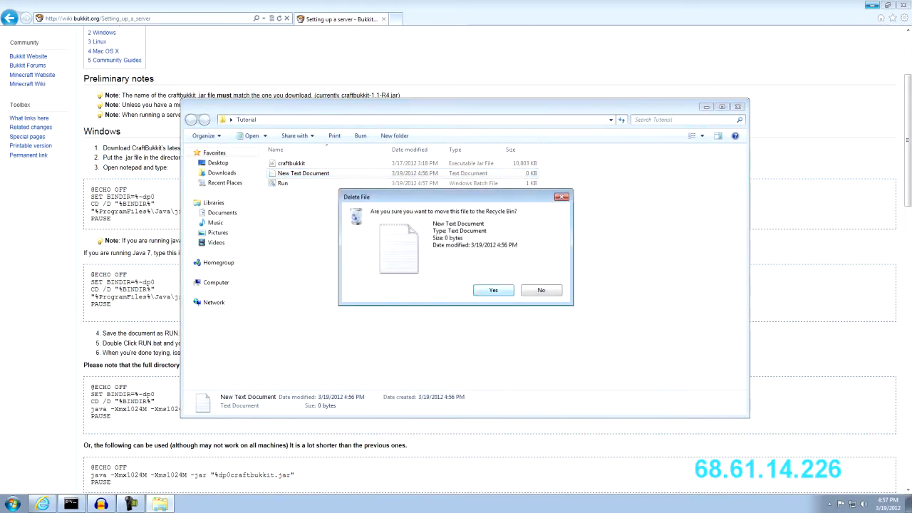
left_click(489, 289)
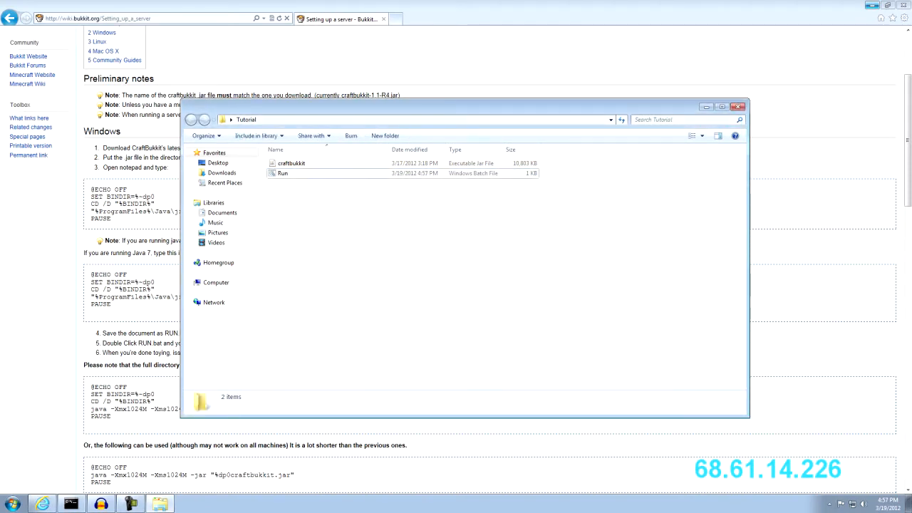
- Minimize the browser, launch the Run batch file to generate the initial server files, and close the server console
left_click(873, 5)
left_click_drag(92, 225, 110, 158)
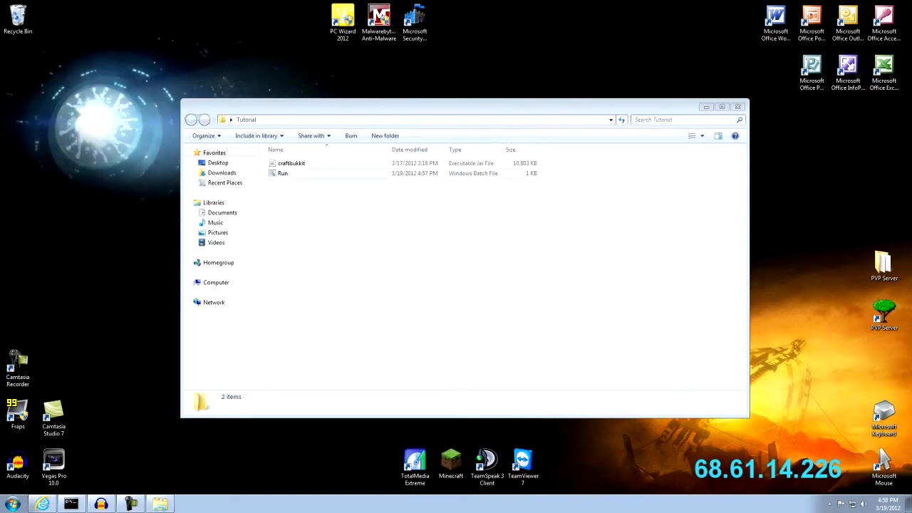
double_click(283, 173)
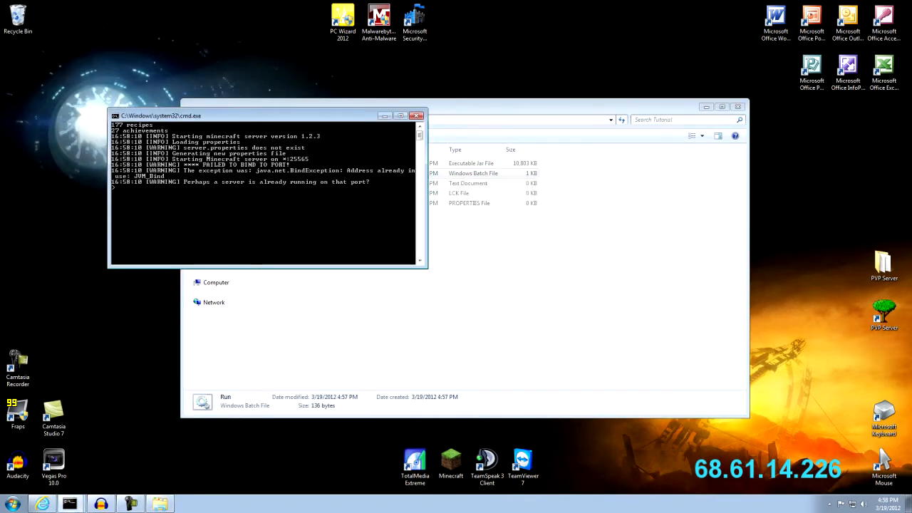
left_click(417, 115)
- Set server-port to 25566 in the server.properties file using Notepad++, save the file and close the editor
right_click(317, 204)
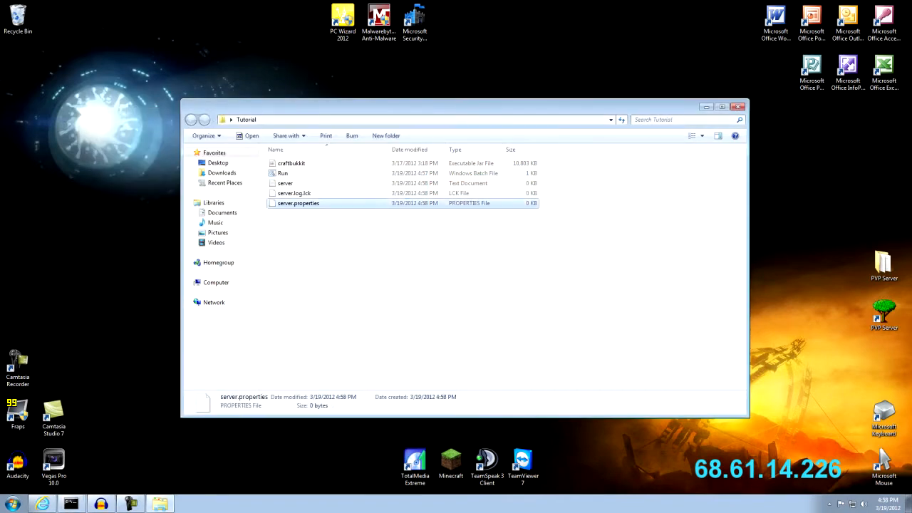
left_click(362, 230)
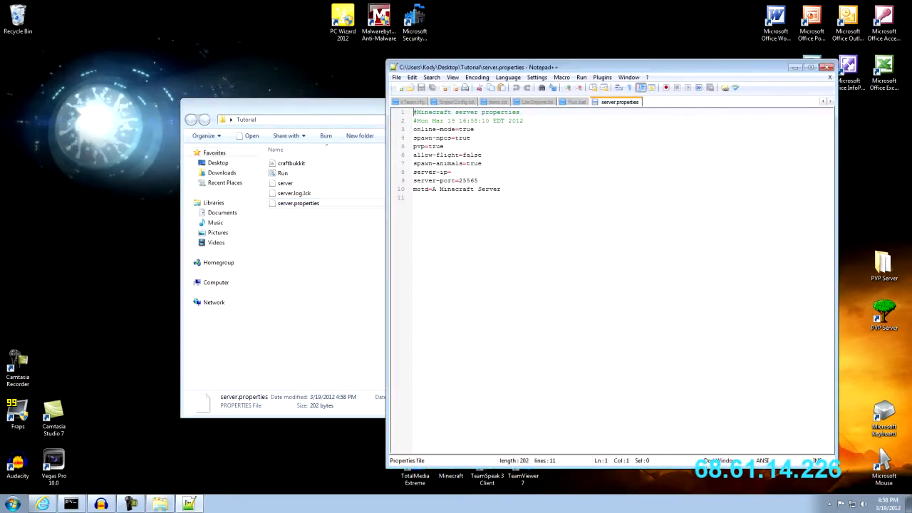
left_click(479, 181)
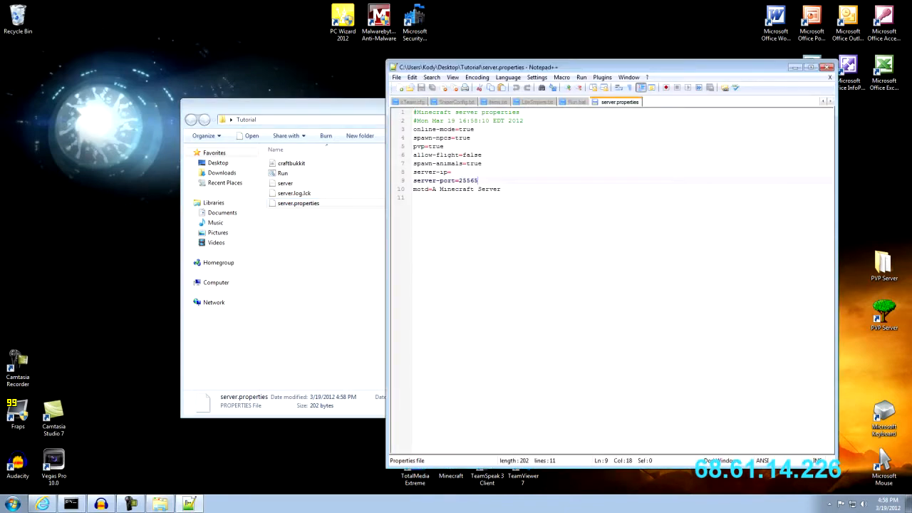
key("BackSpace")
type("6")
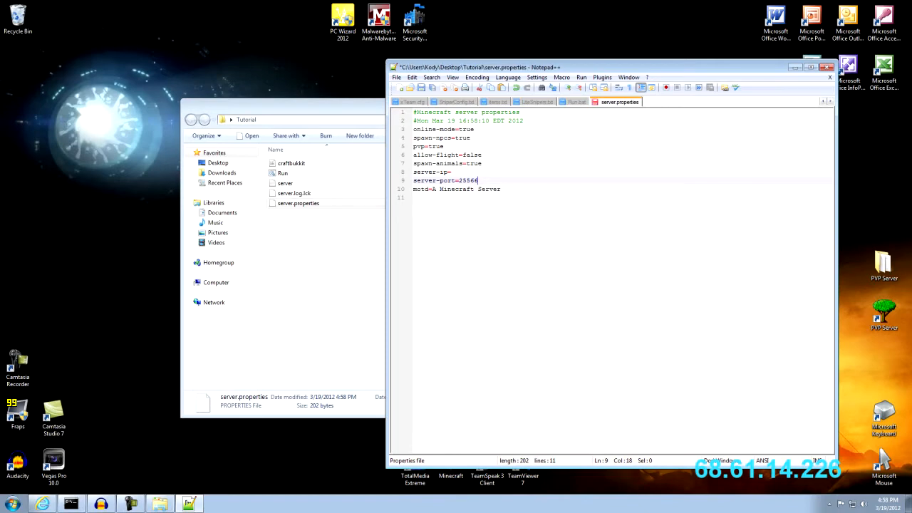
key("ctrl+s")
left_click(827, 67)
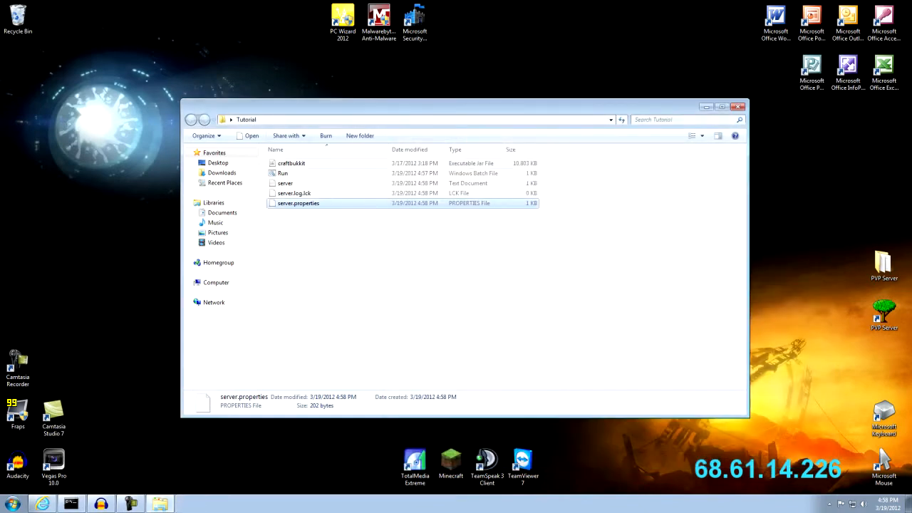
- Start the server again with the Run batch file and log in to Minecraft to reach its multiplayer server list
double_click(283, 173)
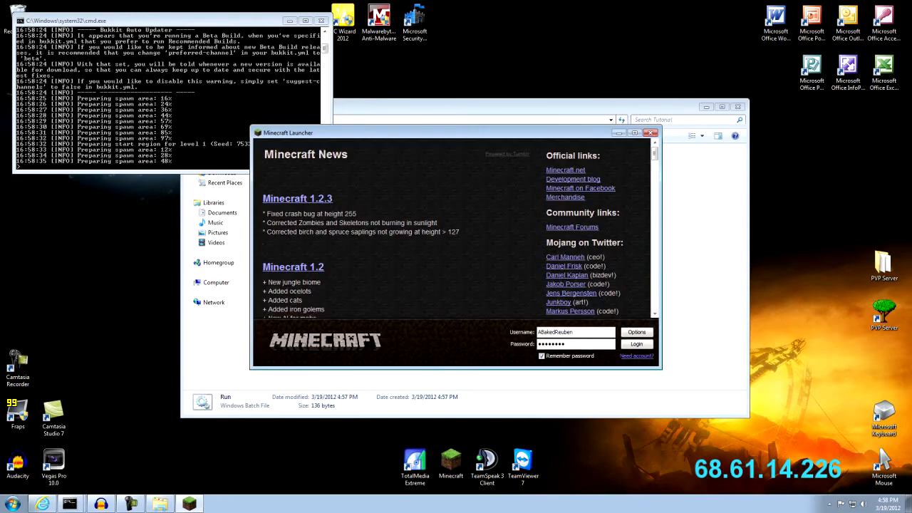
left_click(636, 344)
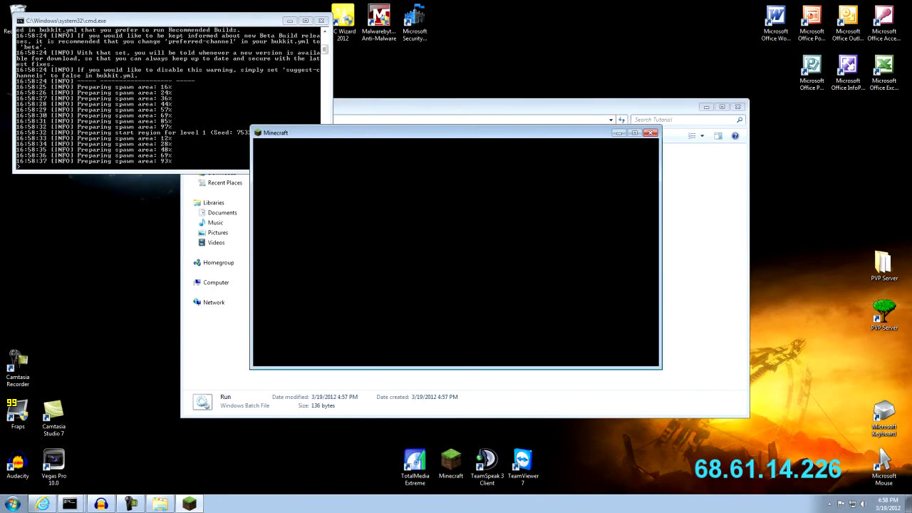
left_click(456, 272)
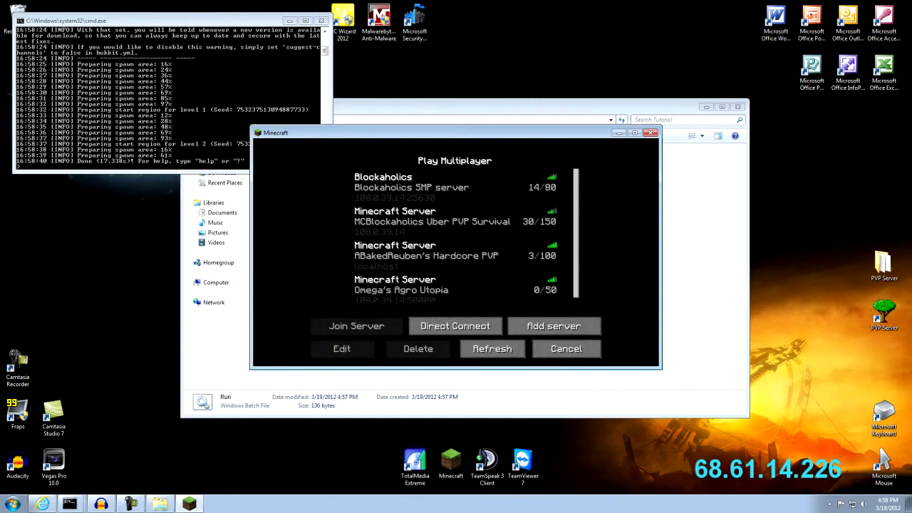
- Join the local server through Direct Connect using the address localhost:25566
left_click(455, 326)
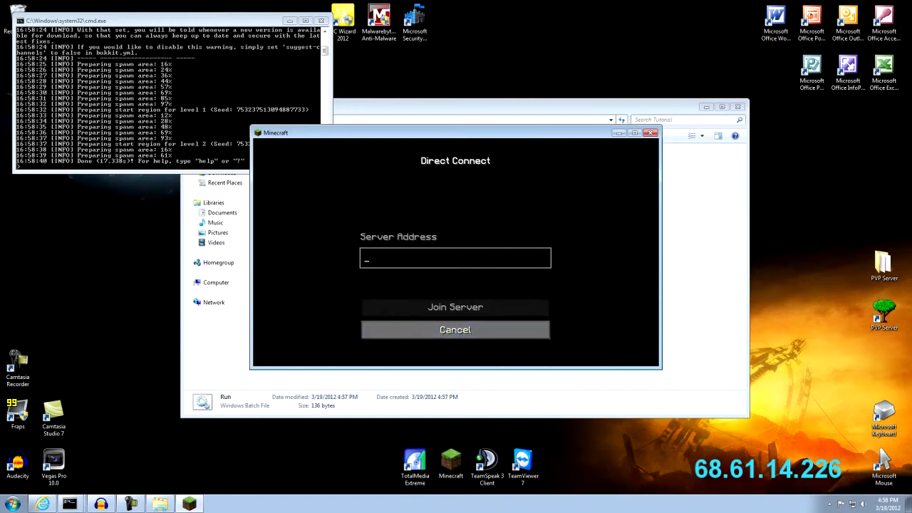
type("lo")
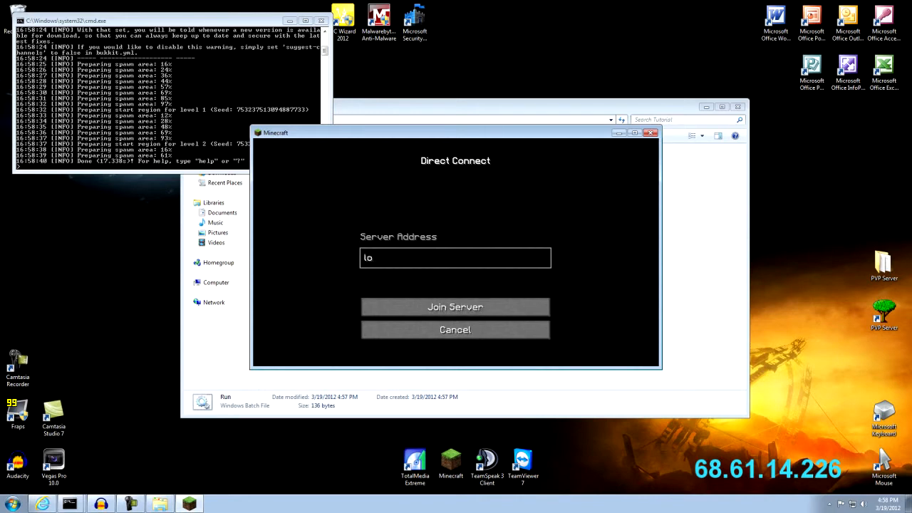
type("calhost")
type(":25566")
left_click(455, 306)
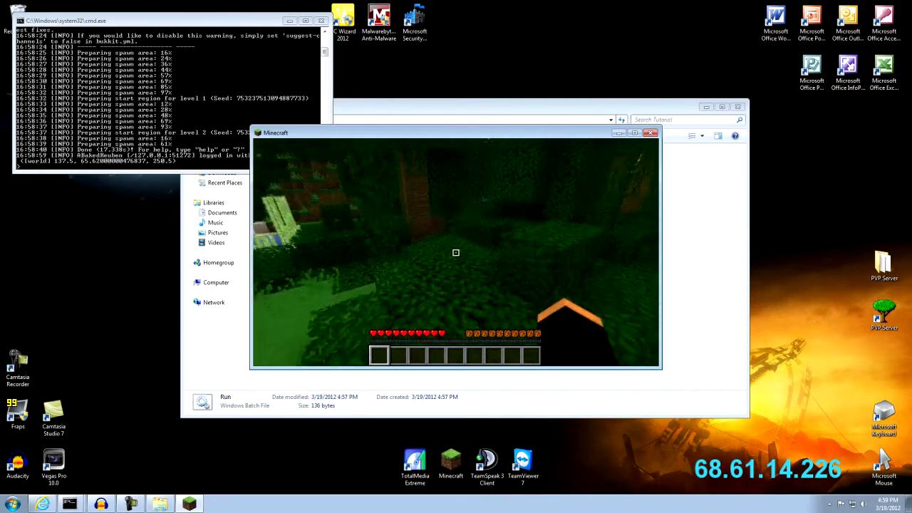
- Disconnect from the local server and quit Minecraft
key("Escape")
left_click(442, 303)
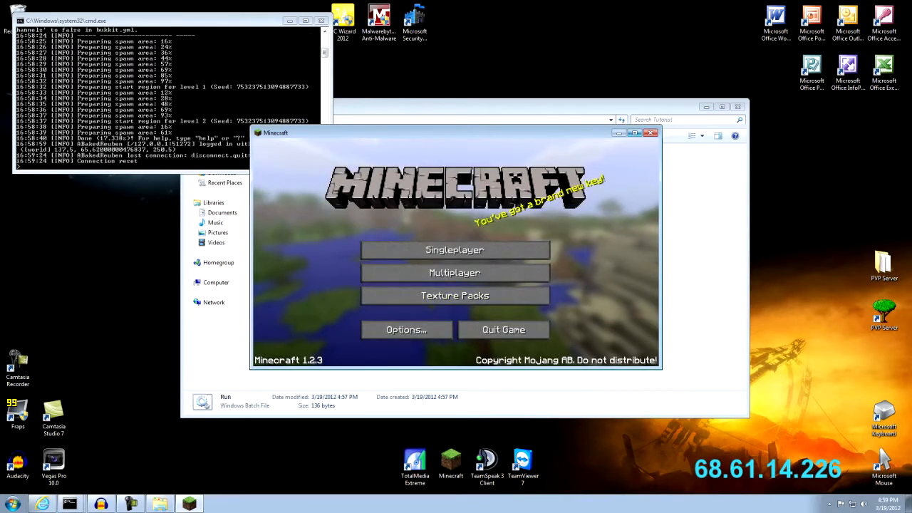
left_click(503, 330)
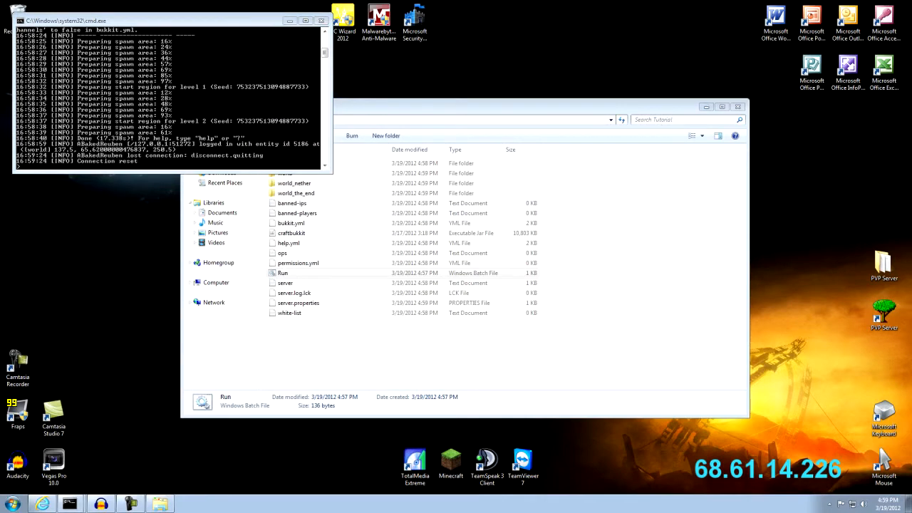
- Find cmd in the Windows program search, open a new command prompt and move its window clear of the server console
key("super")
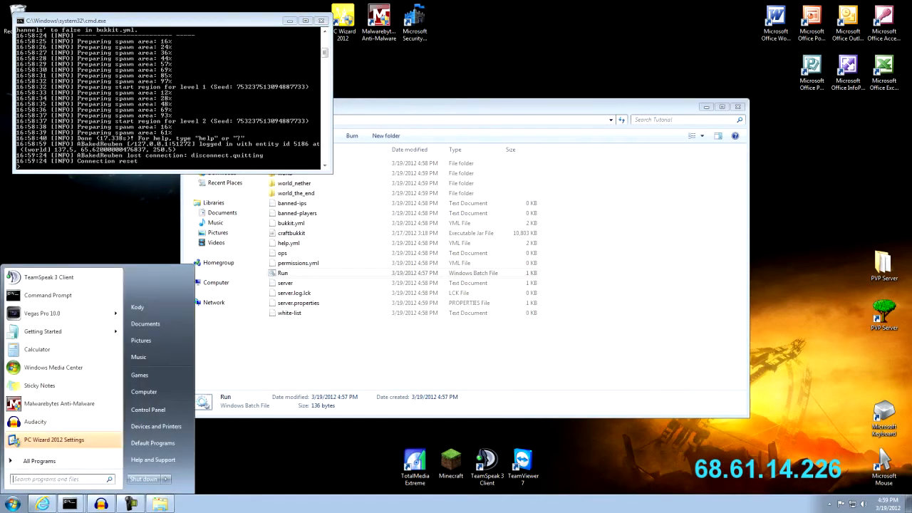
left_click(58, 480)
type("cmde")
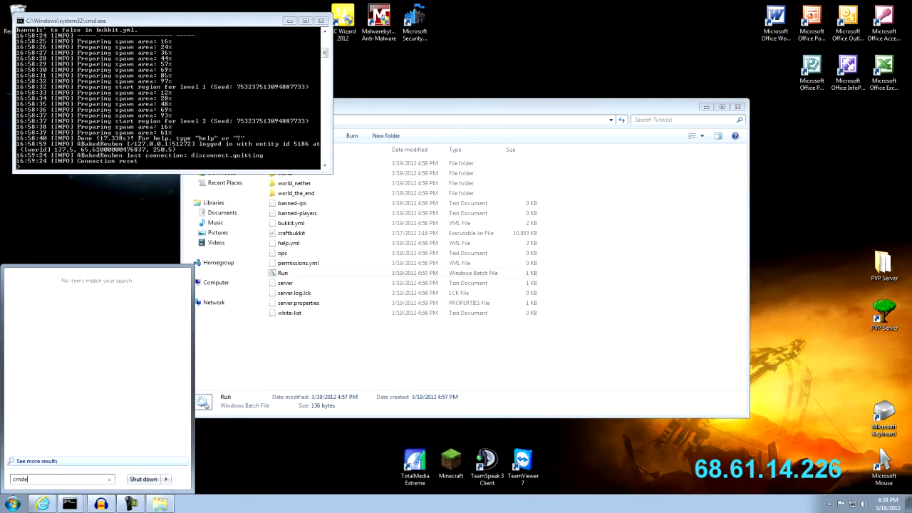
key("BackSpace")
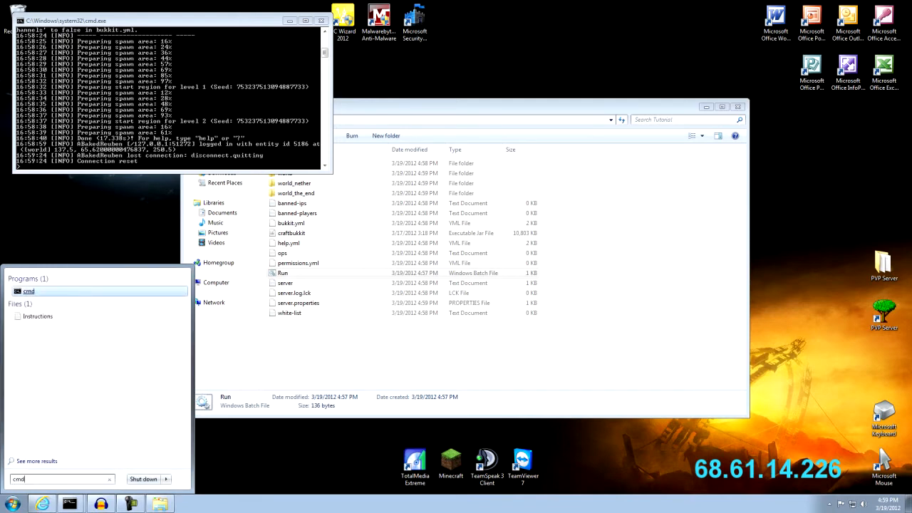
key("Return")
left_click_drag(171, 33, 479, 191)
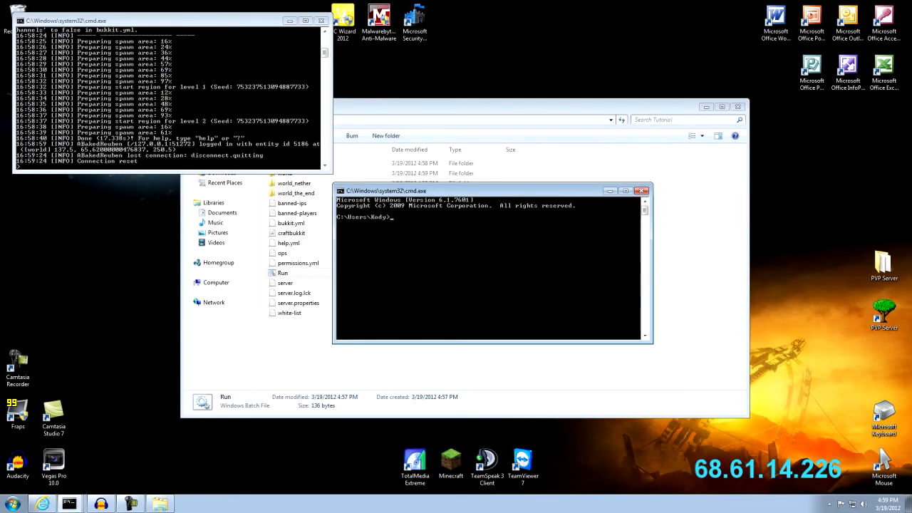
- Run ipconfig in the command prompt and look up the computer's default gateway address
type("ipconfig")
key("Return")
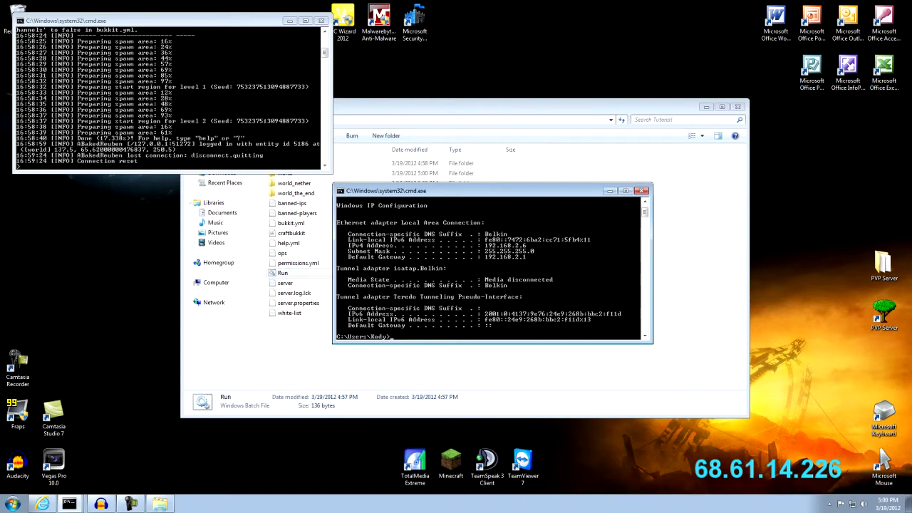
left_click(43, 504)
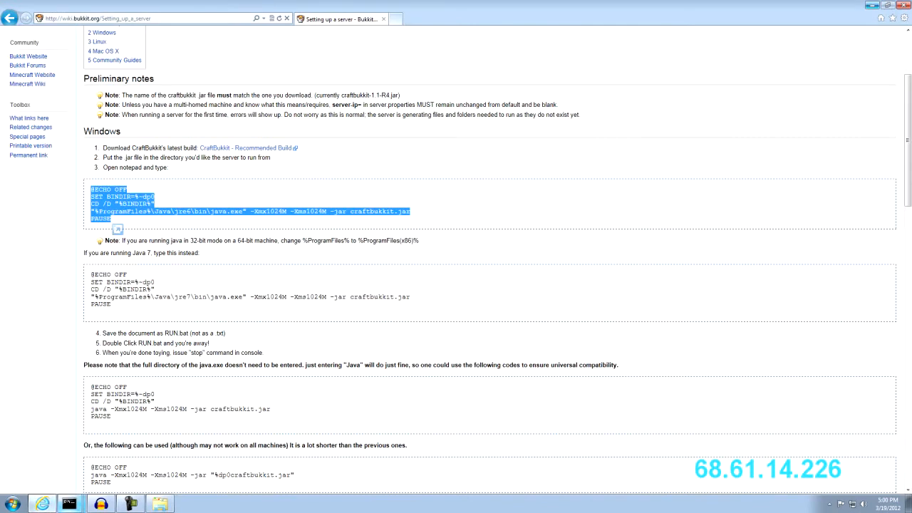
key("alt+Tab")
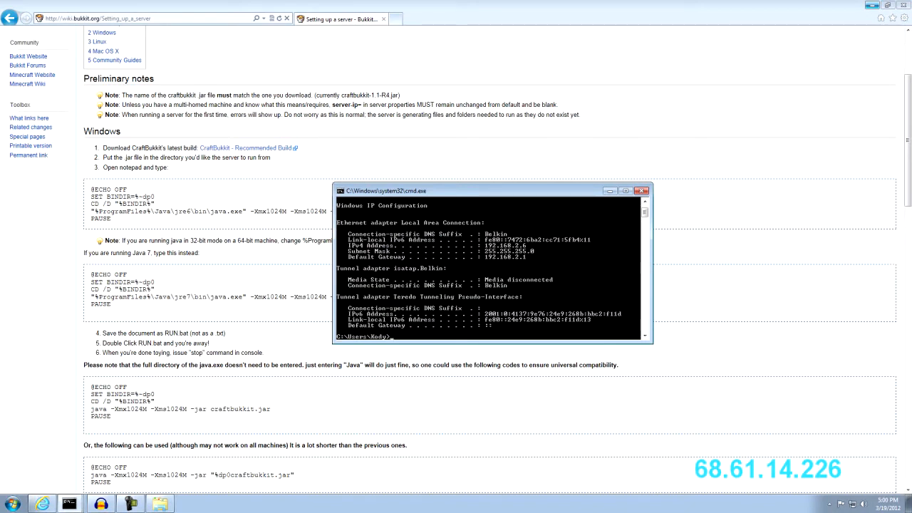
- Switch to the web browser, load the router setup page at 192.168.2.1/ and open the firewall's Virtual Servers page
key("alt+Tab")
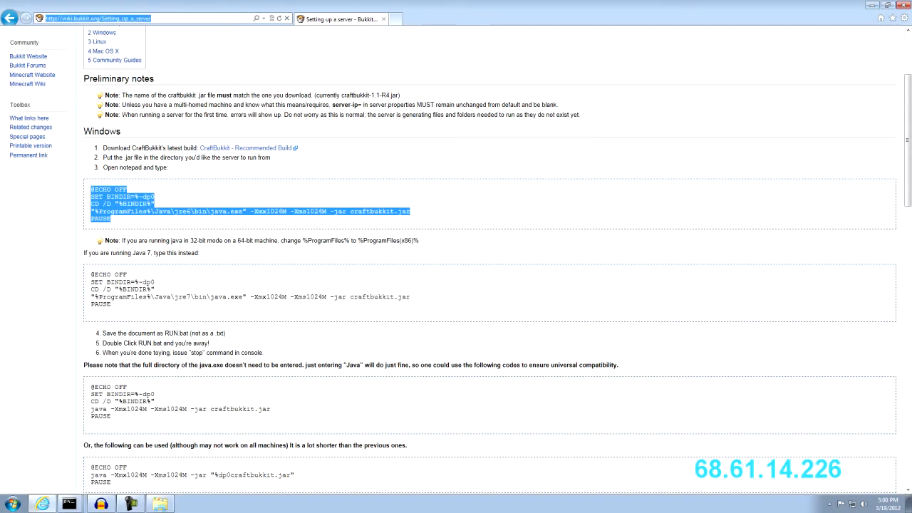
type("192.168.2.1/")
key("Return")
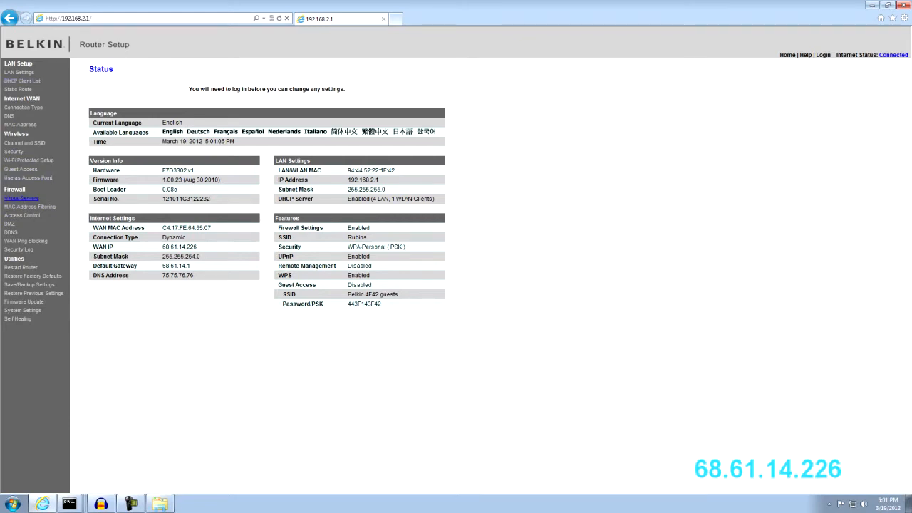
left_click(21, 198)
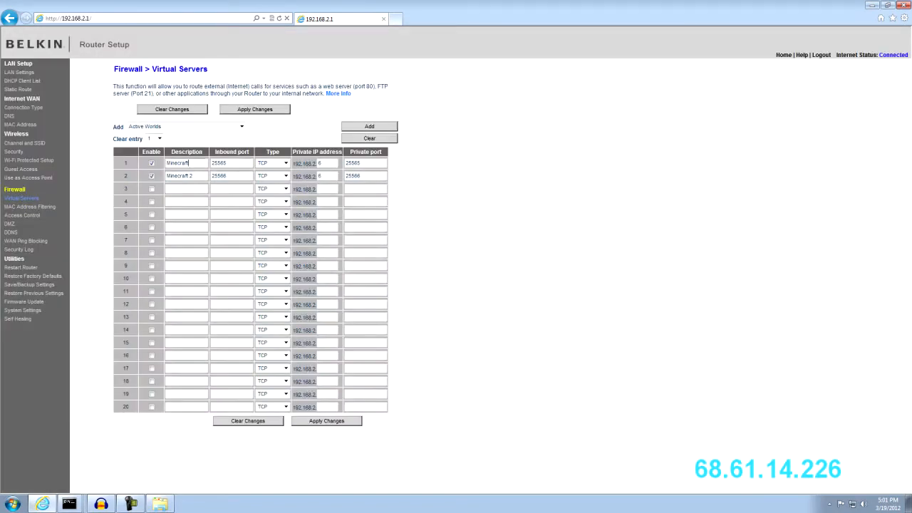
- Enable virtual server entry 3 with the description Minecraft 3, inbound port 25567 and type TCP
left_click(189, 163)
left_click(152, 189)
left_click(189, 188)
type("Minecraft 3")
type("25567")
left_click(286, 189)
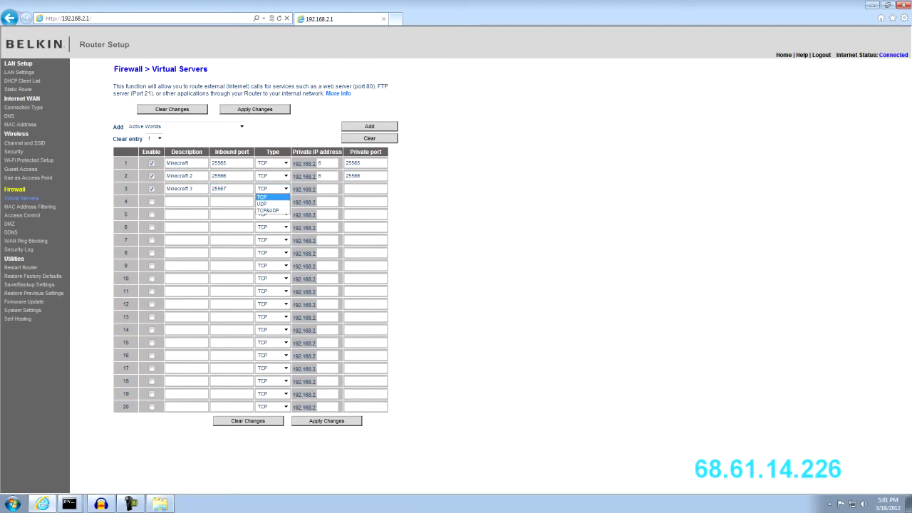
key("Return")
key("Tab")
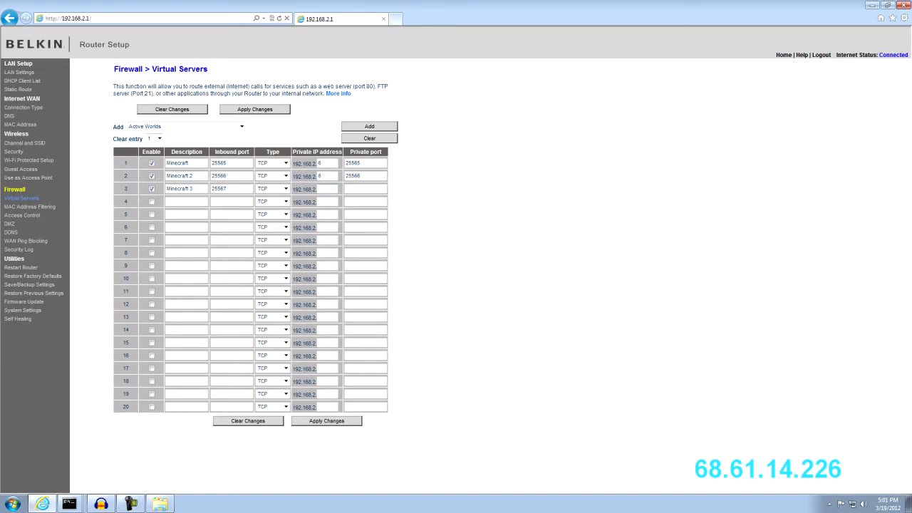
- Check the IPv4 address in the command prompt, complete entry 3 with private IP ending 6 and private port 25567, and apply the changes
left_click(70, 504)
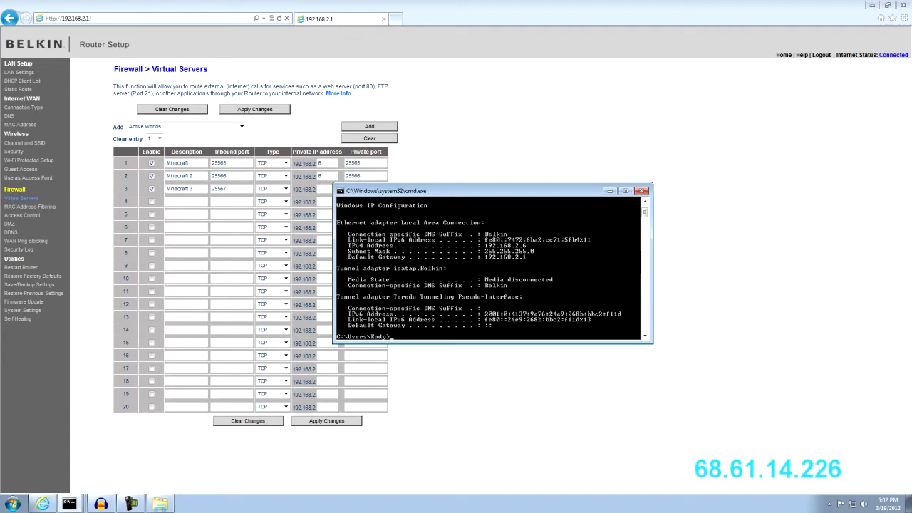
left_click_drag(485, 191, 622, 189)
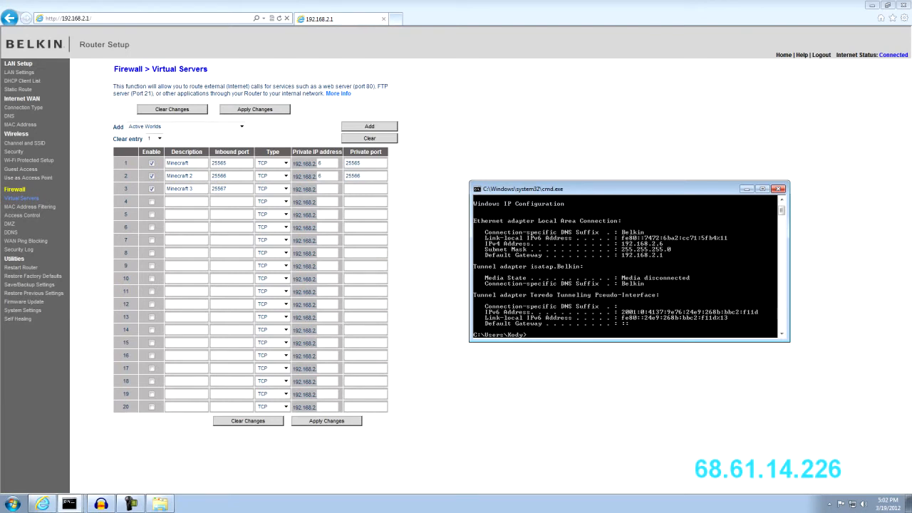
left_click(327, 189)
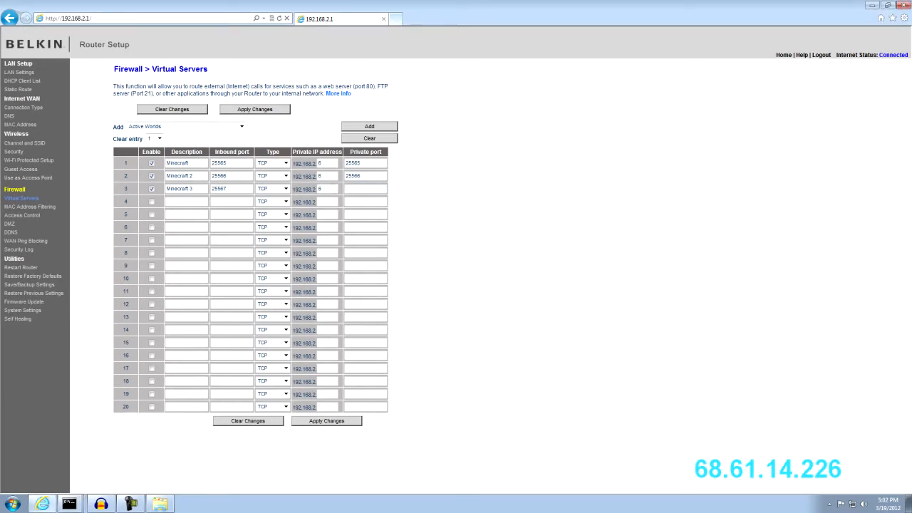
key("Tab")
type("25567")
left_click(326, 421)
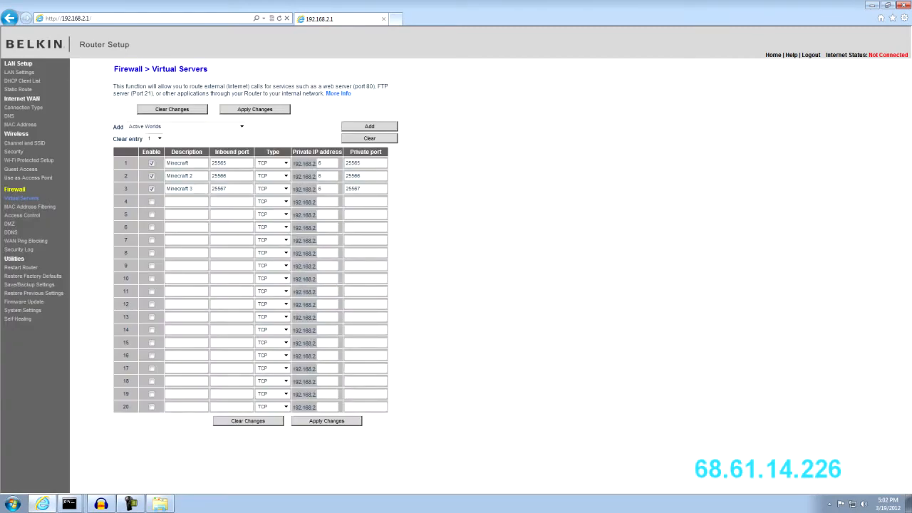
- Put away the browser and the ipconfig command prompt, then log in to Minecraft and open its multiplayer server list
left_click(871, 5)
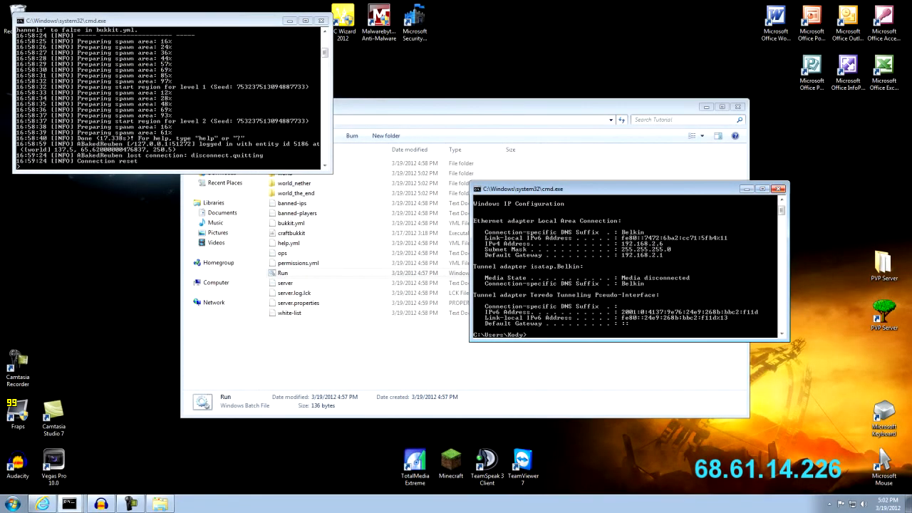
left_click(780, 189)
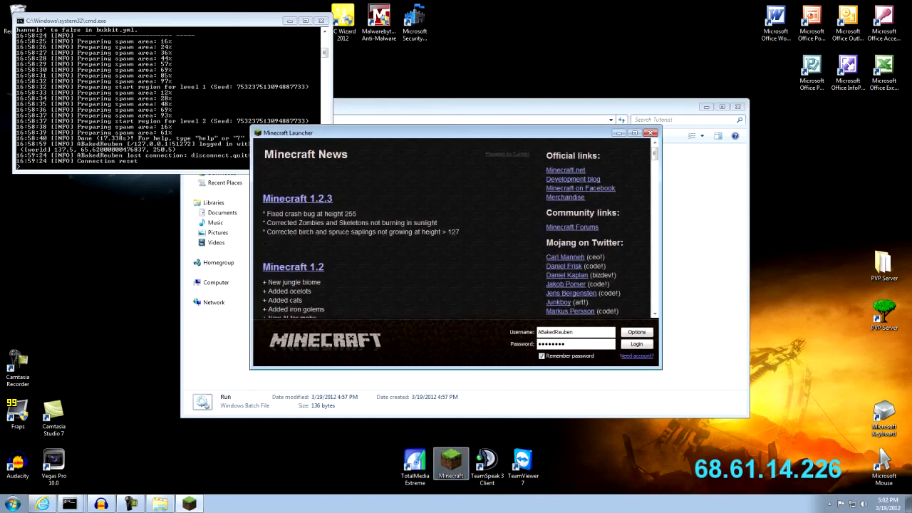
left_click(637, 344)
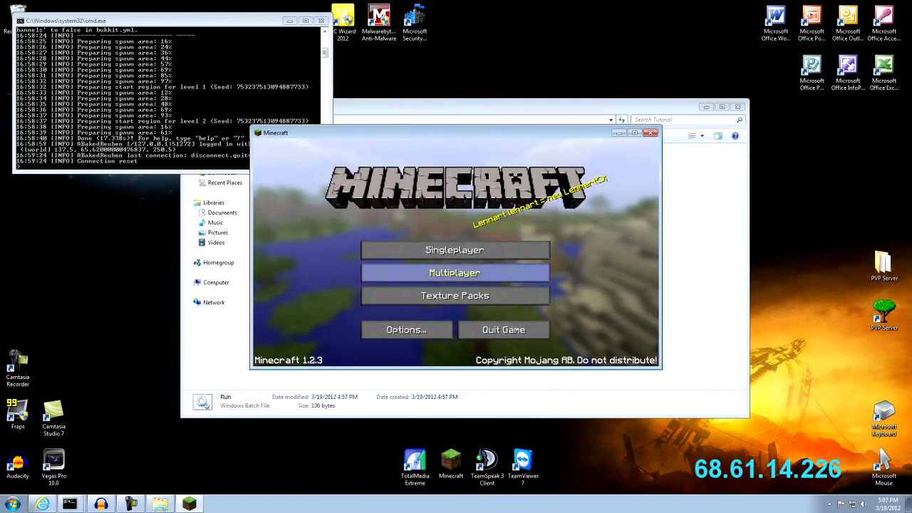
left_click(455, 273)
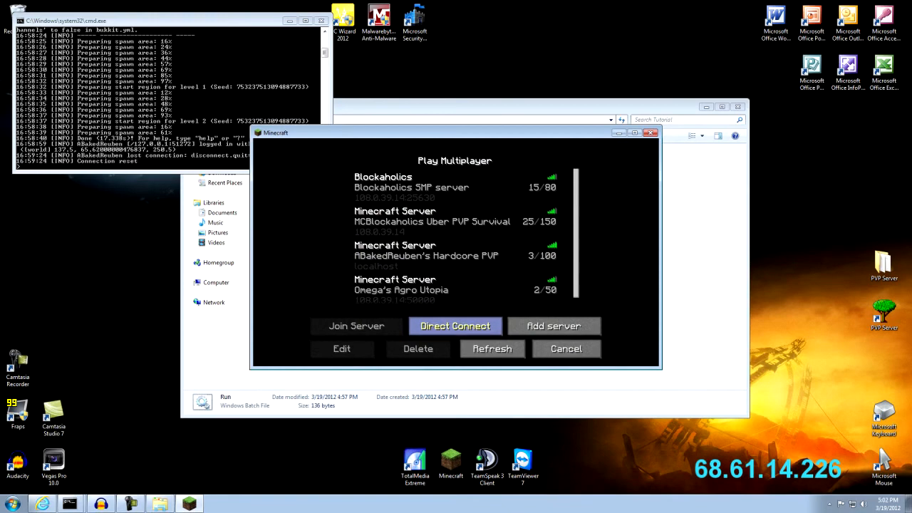
- Connect directly to the running server at localhost:25566
left_click(455, 325)
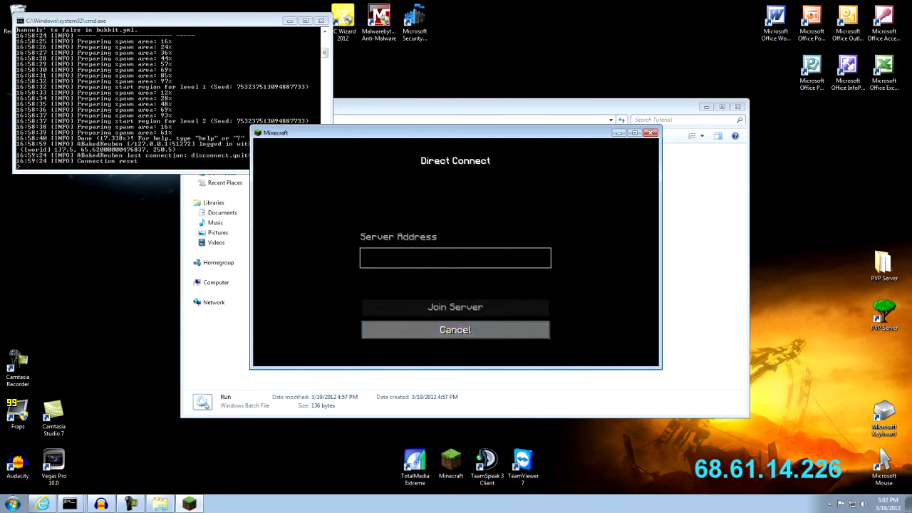
type("localhost")
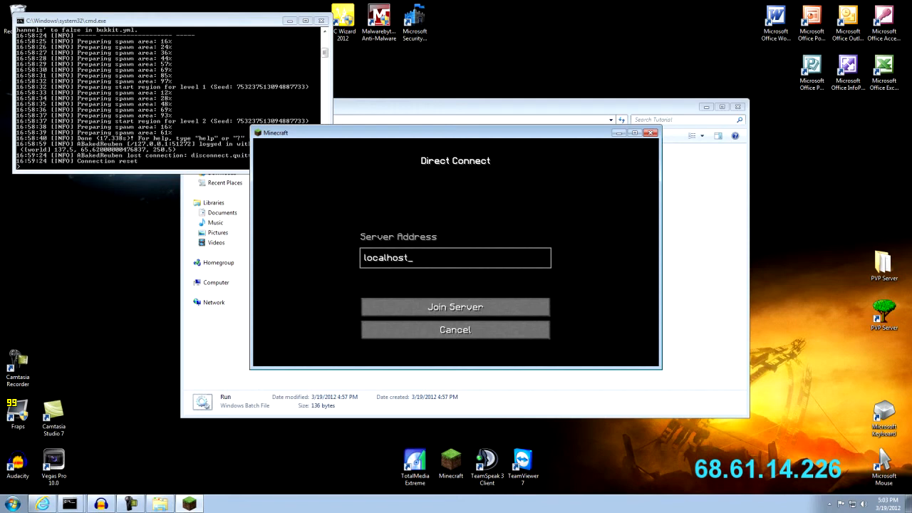
type(":25566")
left_click(456, 306)
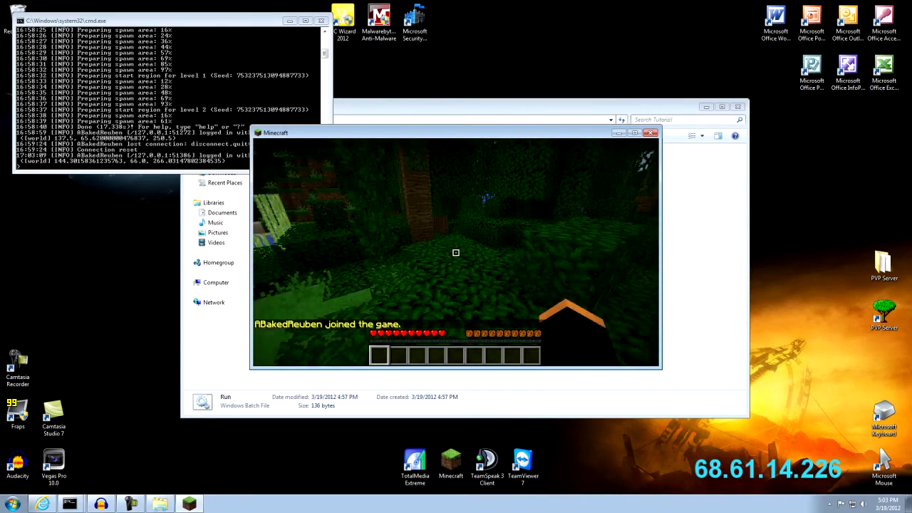
- Send the test chat messages ".", "t" and "kjaslkdf" on the server
type("t.")
key("Return")
type("tt")
key("Return")
type("tkjaslkdf")
key("Return")
- Walk the player forward through the jungle in the server world
key("w")
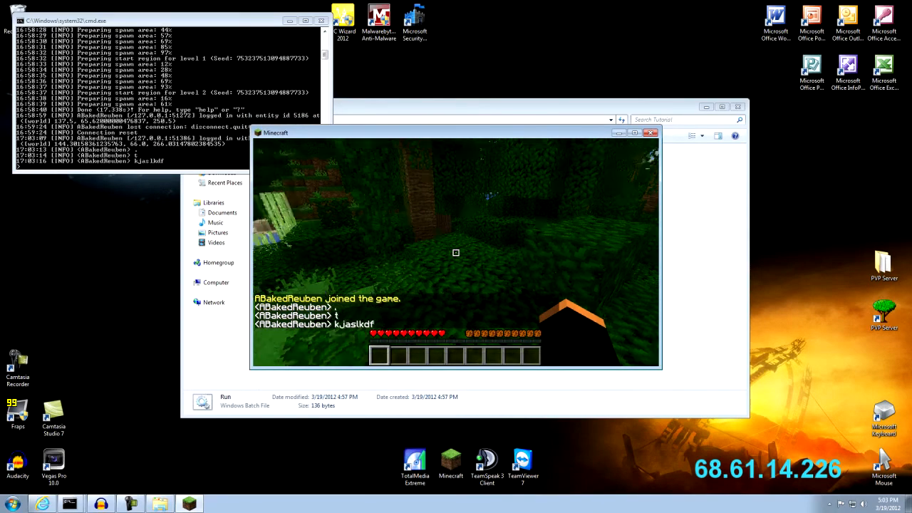
key("w")
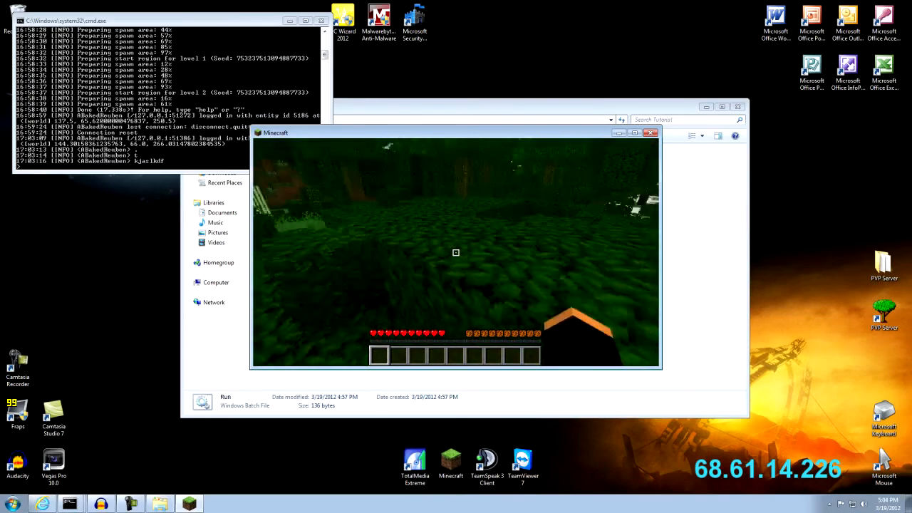
key("w")
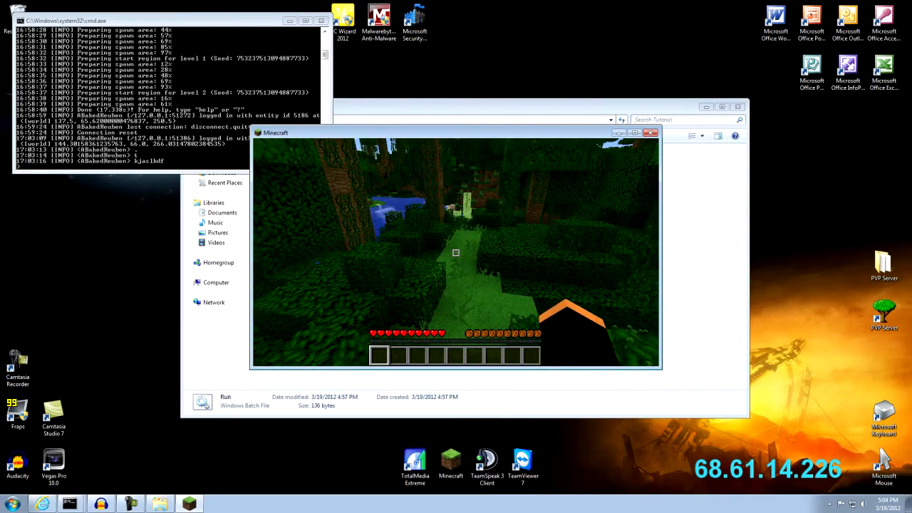
- Pause the game, save and shut down the server from its console with save-all and stop, and close the console
key("Escape")
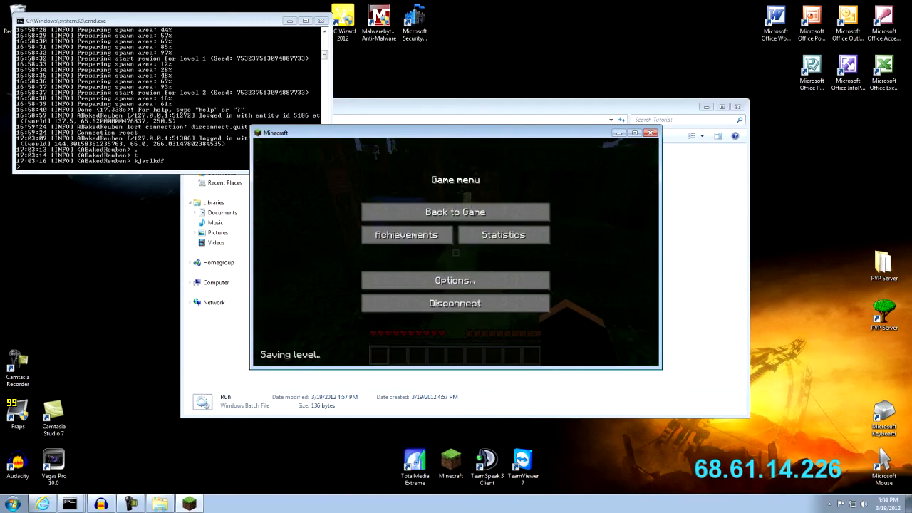
key("alt+Tab")
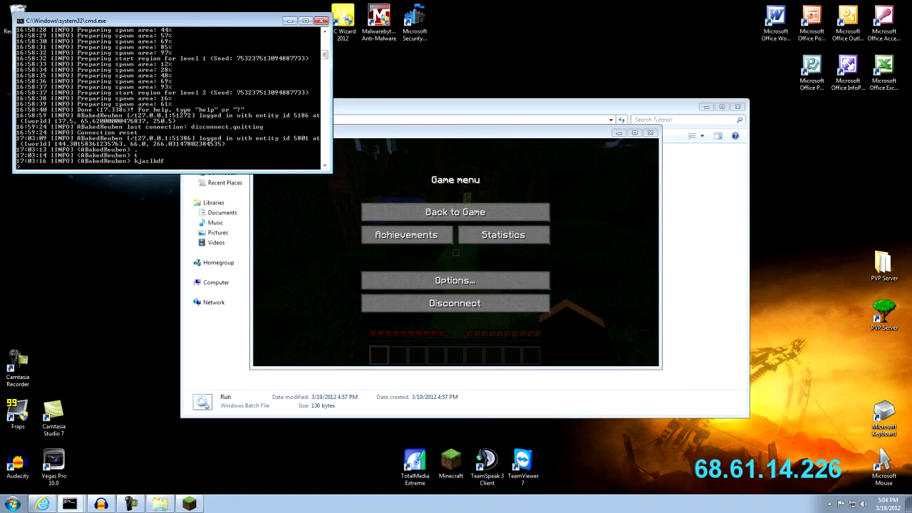
type("save-all")
key("Return")
type("stop")
key("Return")
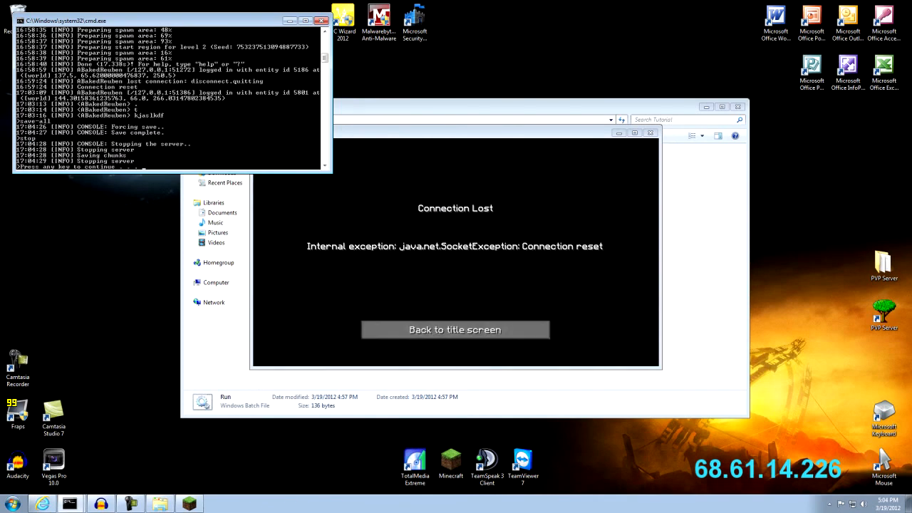
left_click(322, 20)
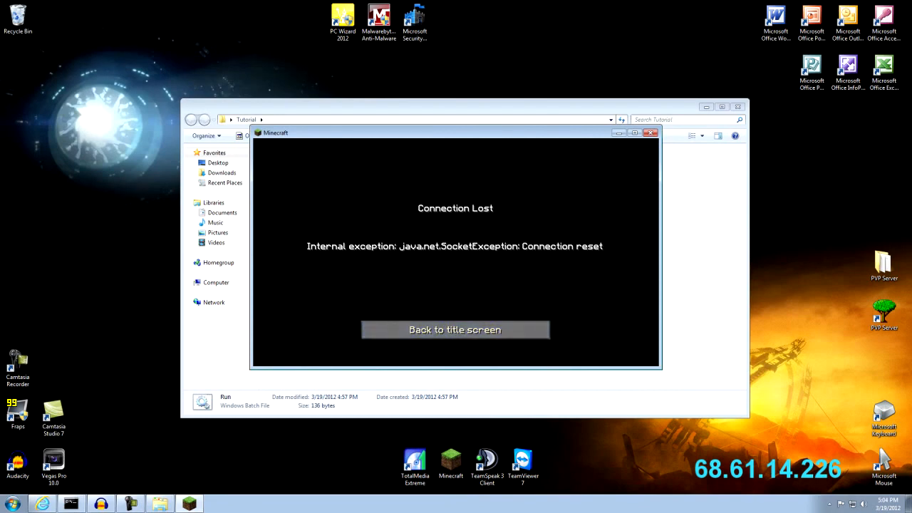
- Leave the Connection Lost screen, revisit the multiplayer server list and close Minecraft
left_click(455, 330)
left_click(456, 273)
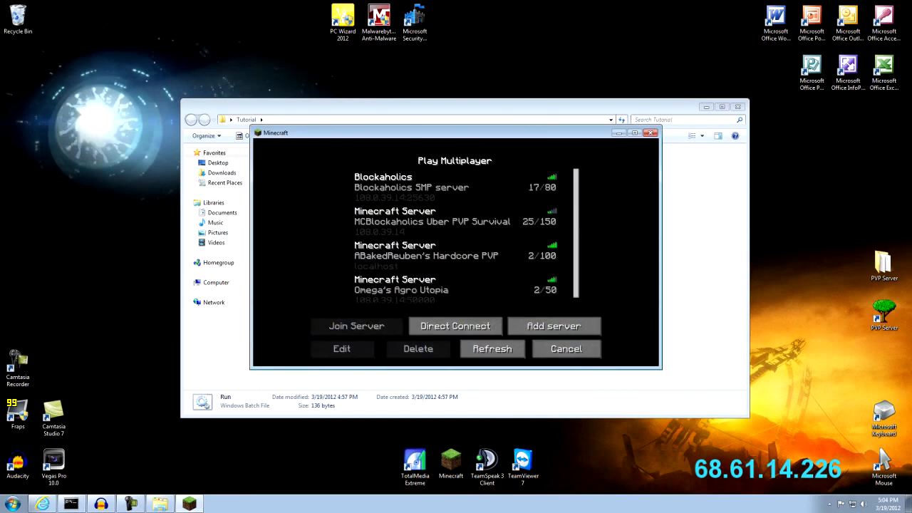
left_click(651, 133)
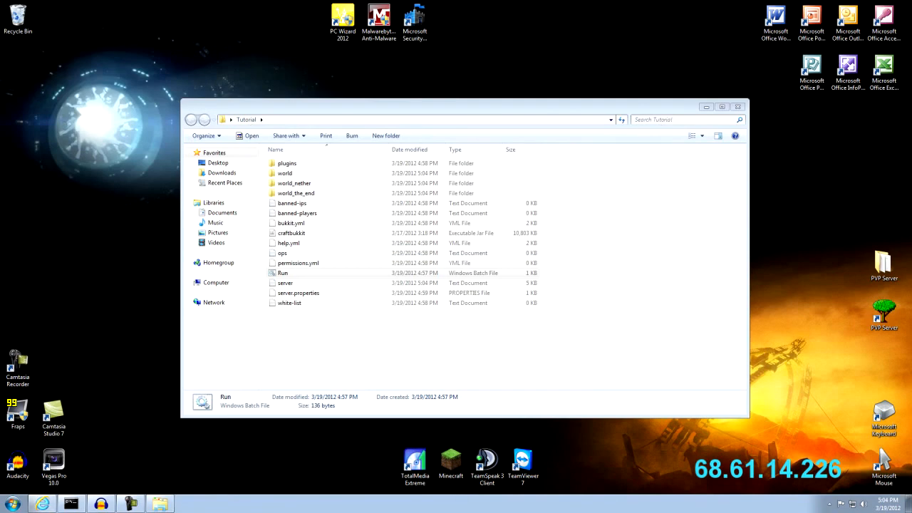